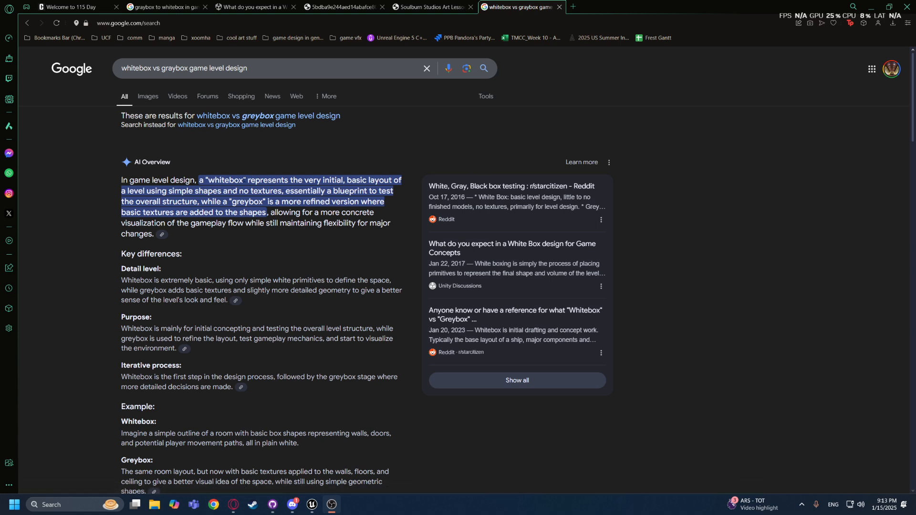
Read the AI Overview's explanation of how whitebox and greybox differ in game level design.
{"action": "left_click_drag", "start_coordinate": [252, 180], "coordinate": [197, 202]}
{"action": "left_click", "coordinate": [156, 247]}
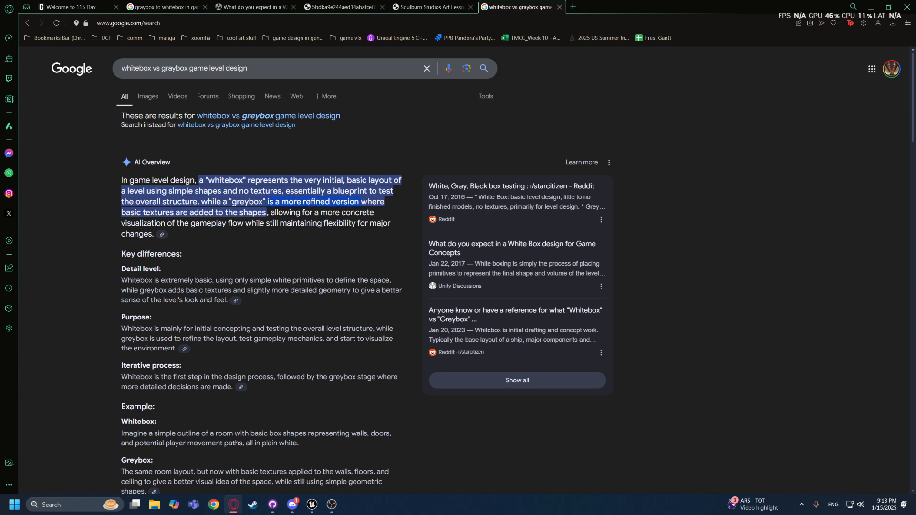
{"action": "left_click_drag", "start_coordinate": [209, 212], "coordinate": [266, 212]}
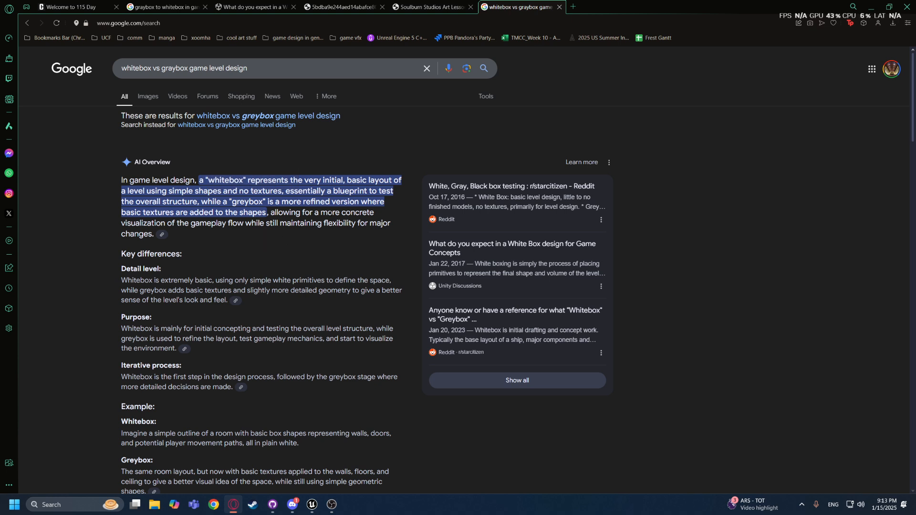
{"action": "mouse_move", "coordinate": [142, 223]}
{"action": "left_mouse_down"}
{"action": "mouse_move", "coordinate": [377, 223]}
{"action": "mouse_move", "coordinate": [143, 234]}
{"action": "left_mouse_up"}
{"action": "left_click", "coordinate": [244, 223]}
{"action": "left_click", "coordinate": [141, 235]}
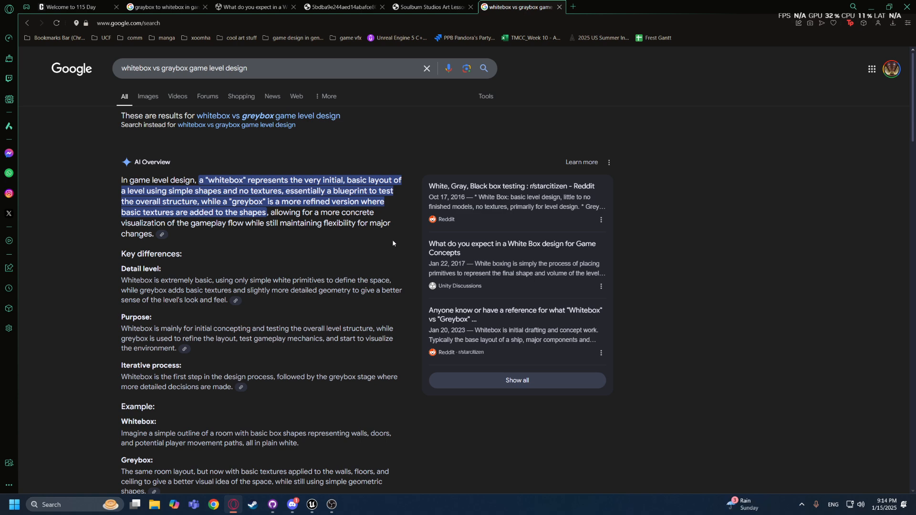
Return to the graybox to whitebox image results and preview the Soulburn Studios picture with detailed buildings.
{"action": "key", "text": "ctrl+shift+Tab"}
{"action": "key", "text": "ctrl+shift+Tab"}
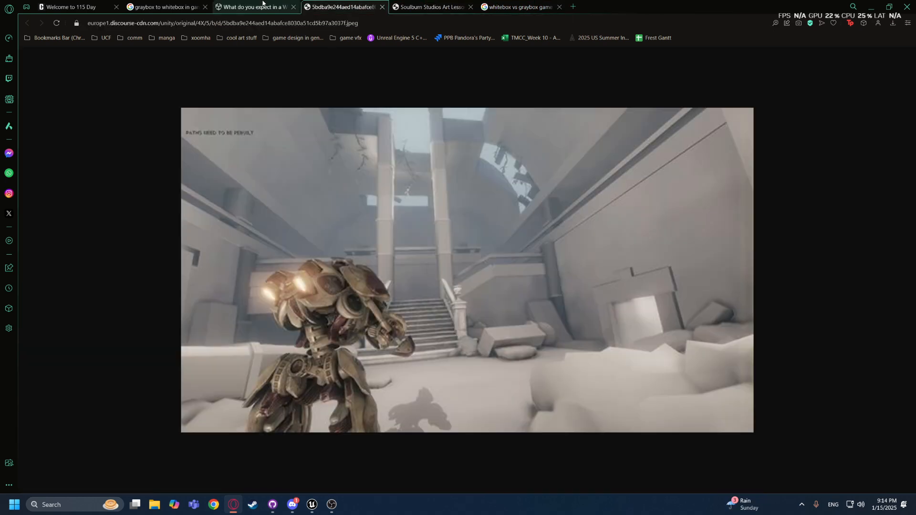
{"action": "key", "text": "ctrl+shift+Tab"}
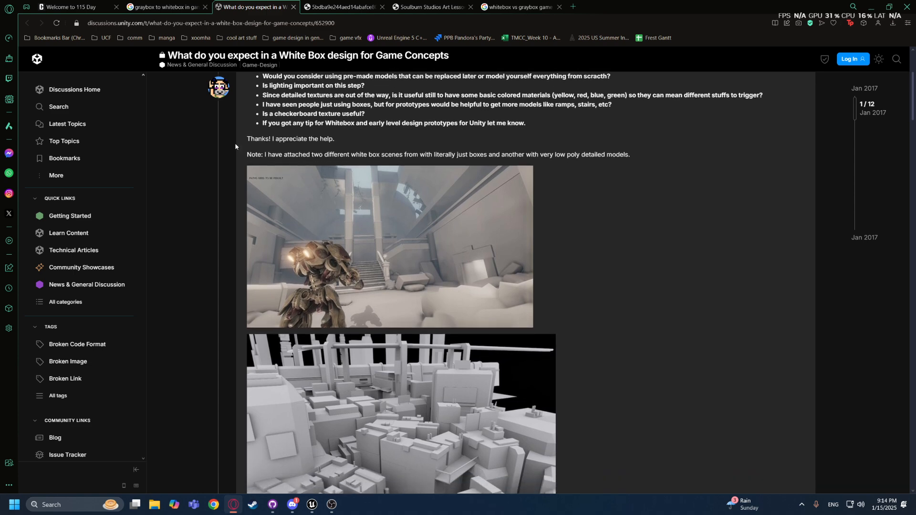
{"action": "key", "text": "ctrl+shift+Tab"}
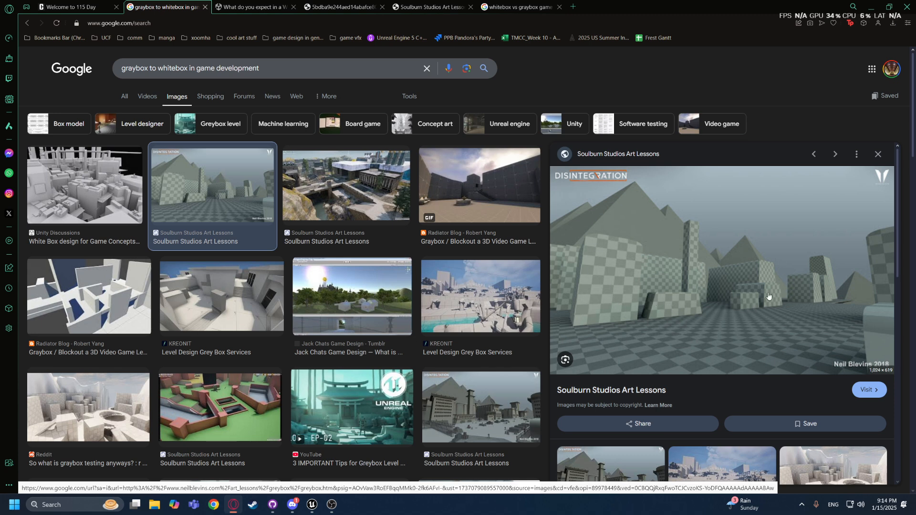
{"action": "scroll", "coordinate": [773, 303], "scroll_direction": "down", "scroll_amount": 2}
{"action": "left_click", "coordinate": [619, 392]}
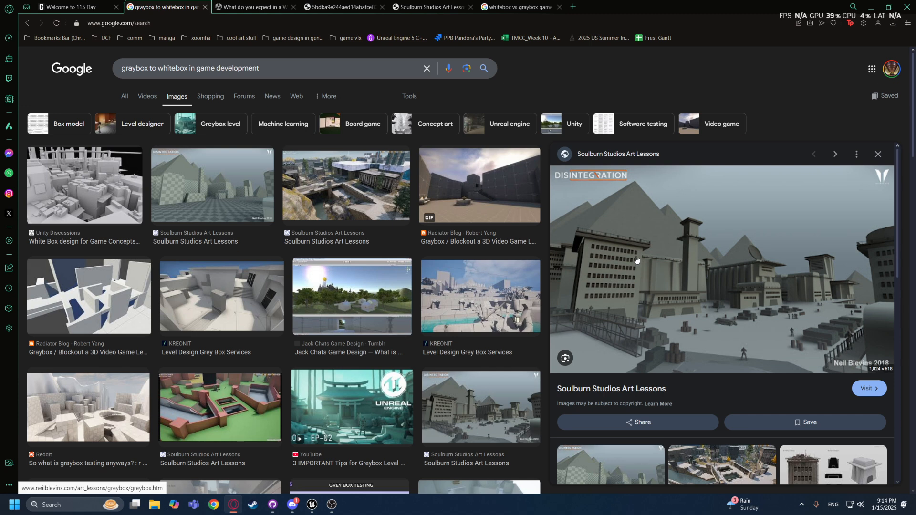
Review the Unity white box discussion with its robot scene image and the Soulburn Studios greyboxing lesson.
{"action": "key", "text": "ctrl+Tab"}
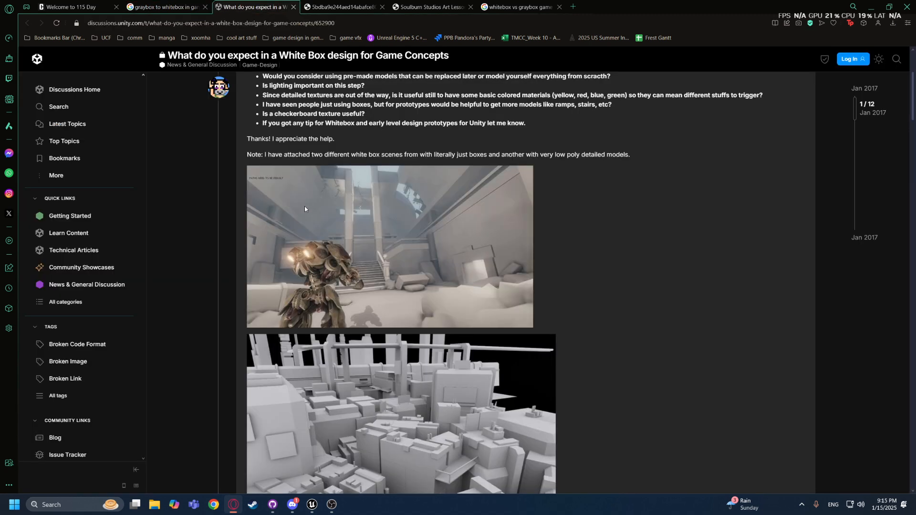
{"action": "scroll", "coordinate": [325, 253], "scroll_direction": "up", "scroll_amount": 3}
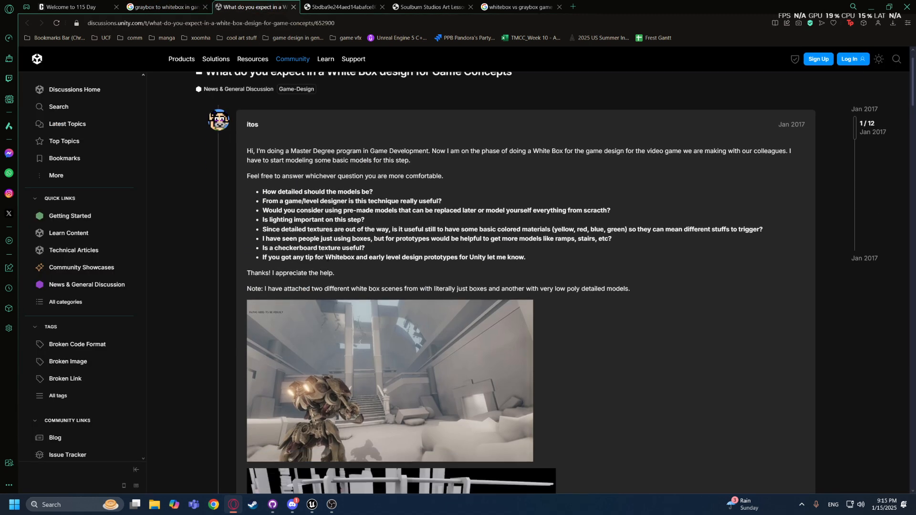
{"action": "key", "text": "ctrl+Tab"}
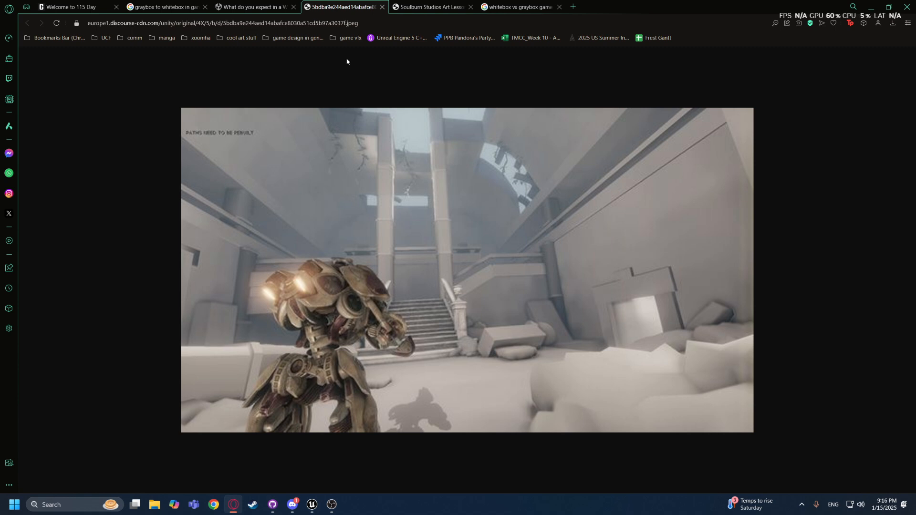
{"action": "left_click", "coordinate": [430, 7]}
{"action": "scroll", "coordinate": [489, 234], "scroll_direction": "down", "scroll_amount": 2}
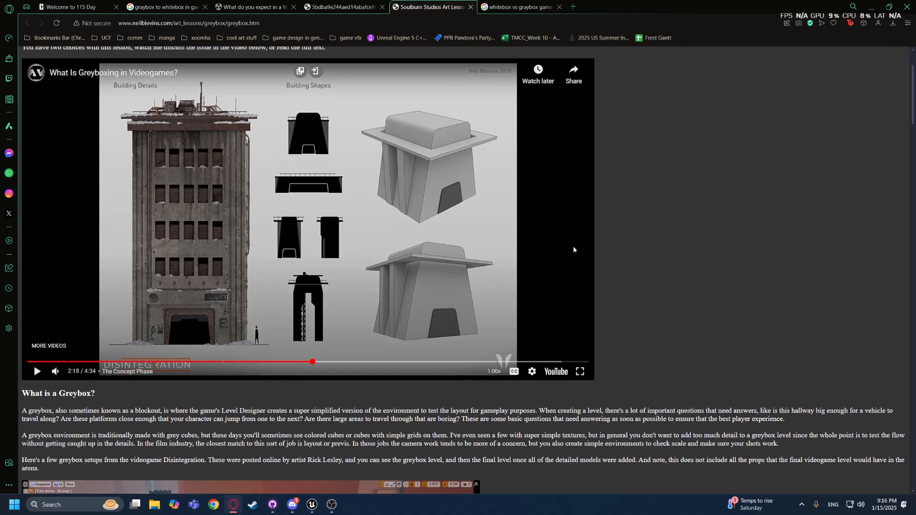
{"action": "scroll", "coordinate": [503, 227], "scroll_direction": "up", "scroll_amount": 1}
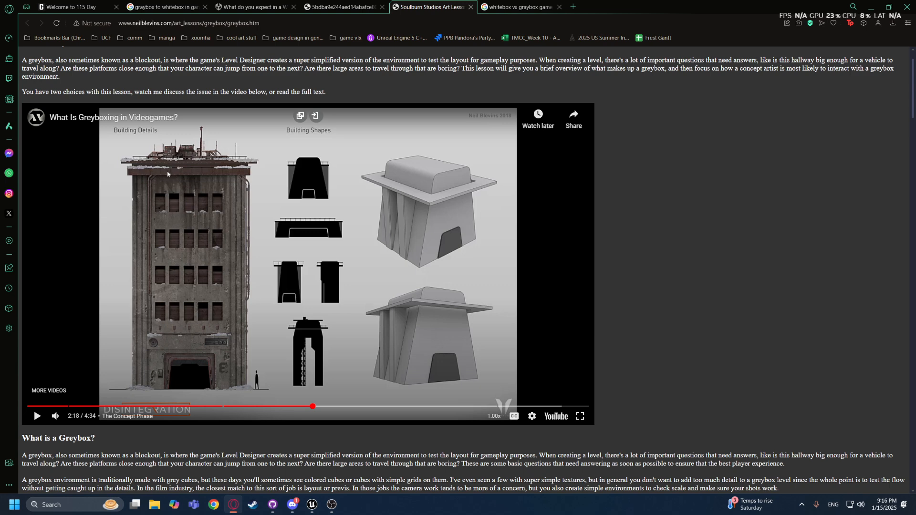
Revisit the Soulburn Studios preview in the image results and return to its greyboxing lesson page.
{"action": "key", "text": "ctrl+shift+Tab"}
{"action": "key", "text": "ctrl+shift+Tab"}
{"action": "key", "text": "ctrl+shift+Tab"}
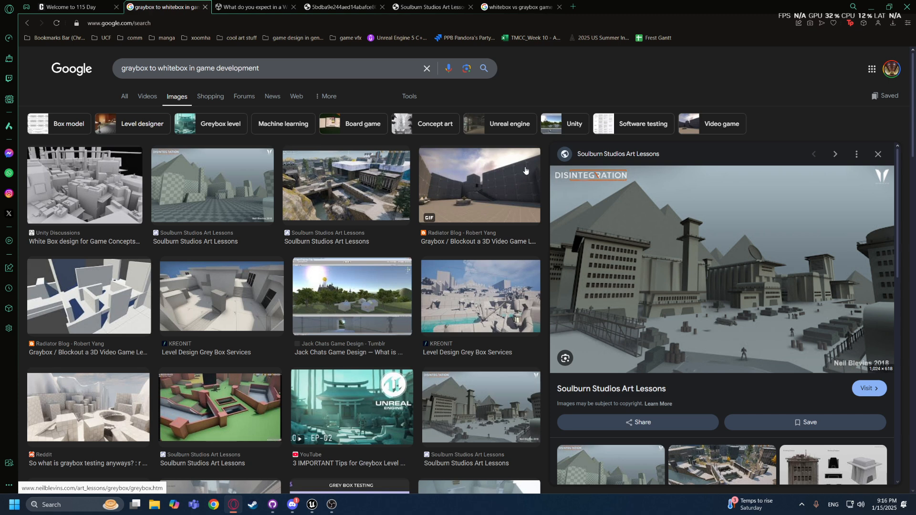
{"action": "key", "text": "ctrl+Tab"}
{"action": "key", "text": "ctrl+Tab"}
{"action": "key", "text": "ctrl+Tab"}
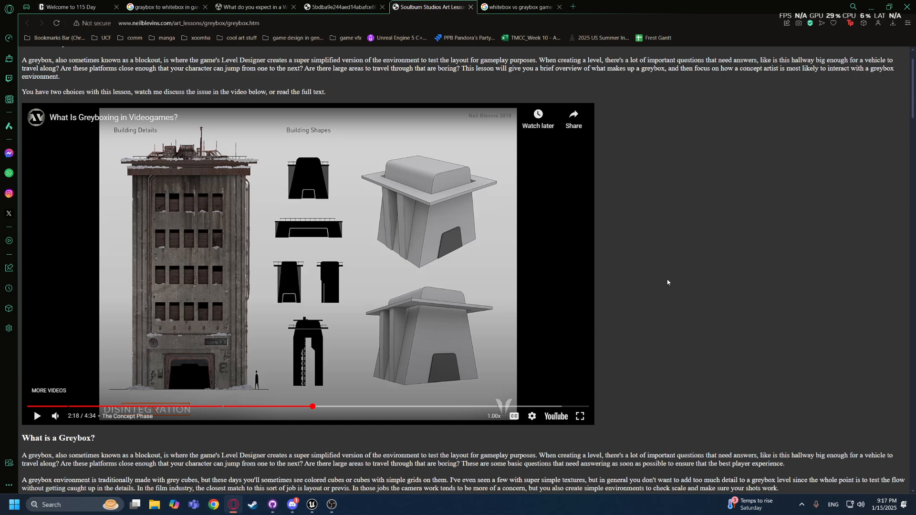
Switch to Unreal Editor and select the tilted white cylinder above the oval floor outline in FrozenBeachLevel2.
{"action": "left_click", "coordinate": [337, 509]}
{"action": "left_click", "coordinate": [312, 504]}
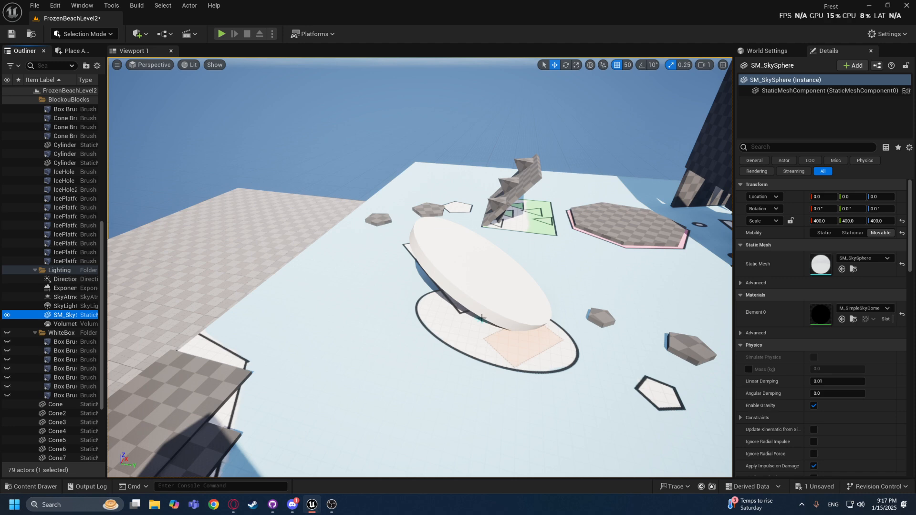
{"action": "key", "text": "w"}
{"action": "mouse_move", "coordinate": [494, 292]}
{"action": "right_mouse_down"}
{"action": "mouse_move", "coordinate": [580, 298]}
{"action": "mouse_move", "coordinate": [493, 293]}
{"action": "right_mouse_up"}
{"action": "key", "text": "s"}
{"action": "right_click_drag", "start_coordinate": [325, 340], "coordinate": [691, 358]}
{"action": "key", "text": "w"}
{"action": "left_click", "coordinate": [433, 222]}
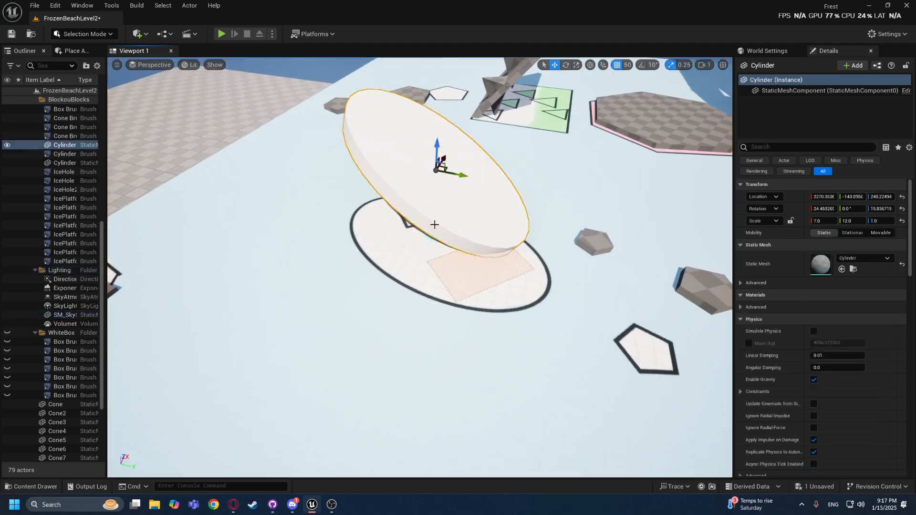
{"action": "key", "text": "w"}
{"action": "right_click_drag", "start_coordinate": [438, 215], "coordinate": [420, 162]}
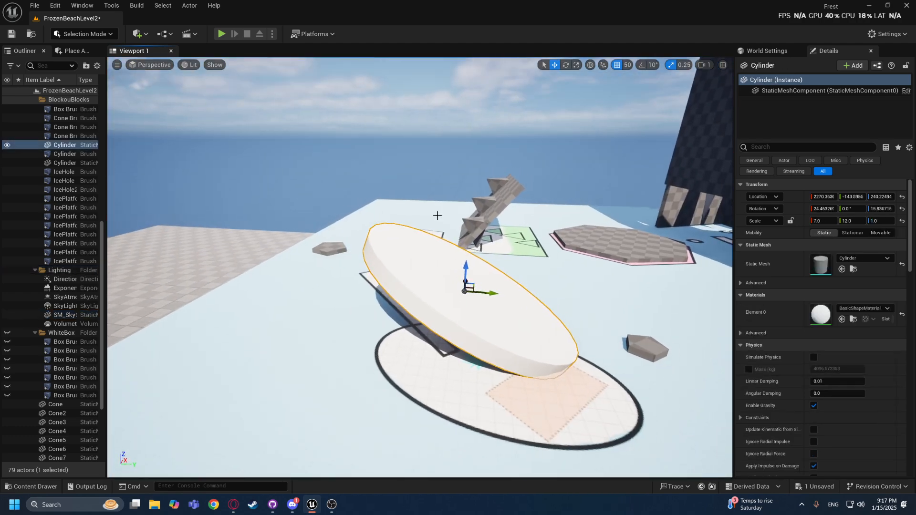
Hide the tilted cylinder and examine the oval and narrow bar outlines drawn on the floor beneath it.
{"action": "left_click", "coordinate": [7, 145]}
{"action": "right_click_drag", "start_coordinate": [152, 154], "coordinate": [167, 112]}
{"action": "key", "text": "w"}
{"action": "right_click_drag", "start_coordinate": [420, 267], "coordinate": [248, 382]}
{"action": "key", "text": "s"}
{"action": "right_click_drag", "start_coordinate": [354, 198], "coordinate": [355, 182]}
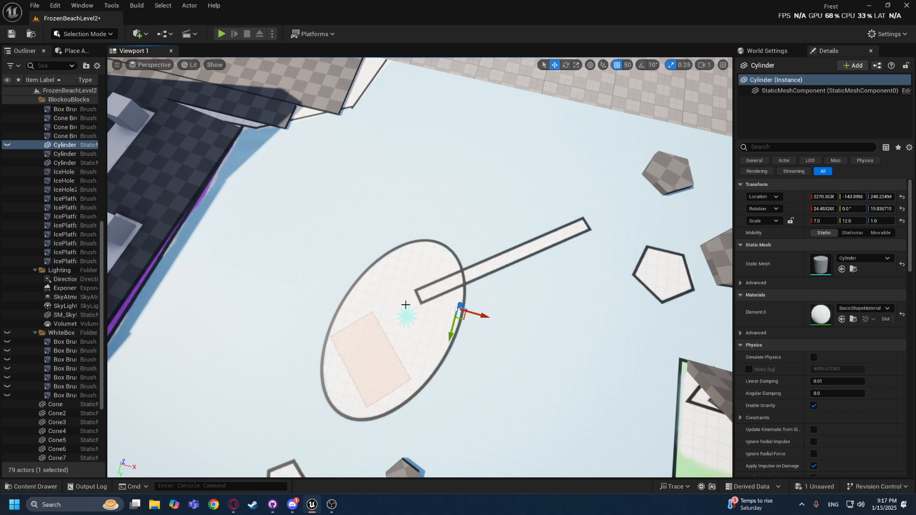
{"action": "left_click_drag", "start_coordinate": [402, 305], "coordinate": [582, 300], "text": "alt"}
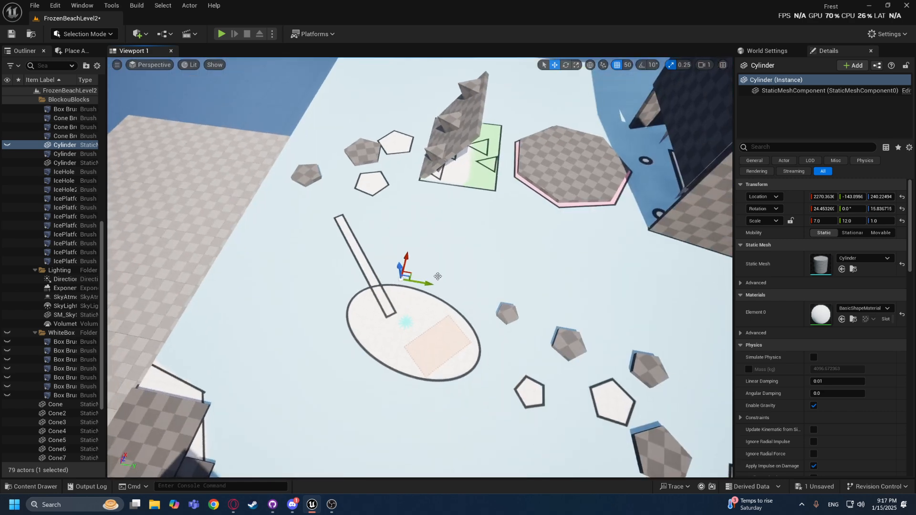
{"action": "right_click_drag", "start_coordinate": [582, 301], "coordinate": [595, 326]}
{"action": "right_click_drag", "start_coordinate": [386, 320], "coordinate": [575, 254]}
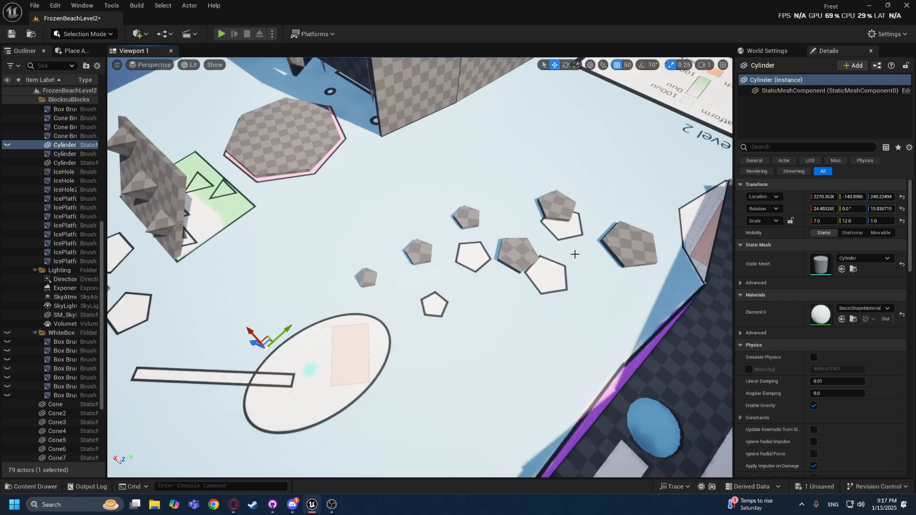
{"action": "right_click_drag", "start_coordinate": [439, 253], "coordinate": [391, 272]}
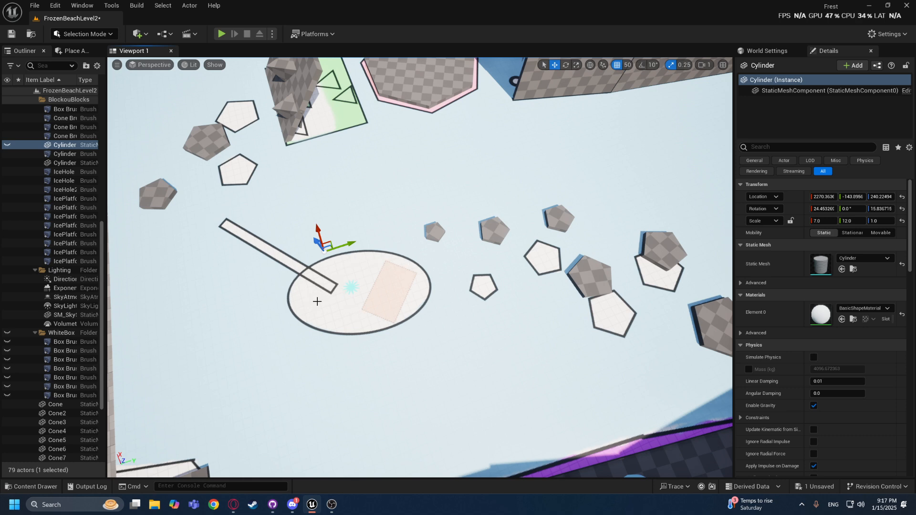
{"action": "right_click_drag", "start_coordinate": [340, 299], "coordinate": [395, 265]}
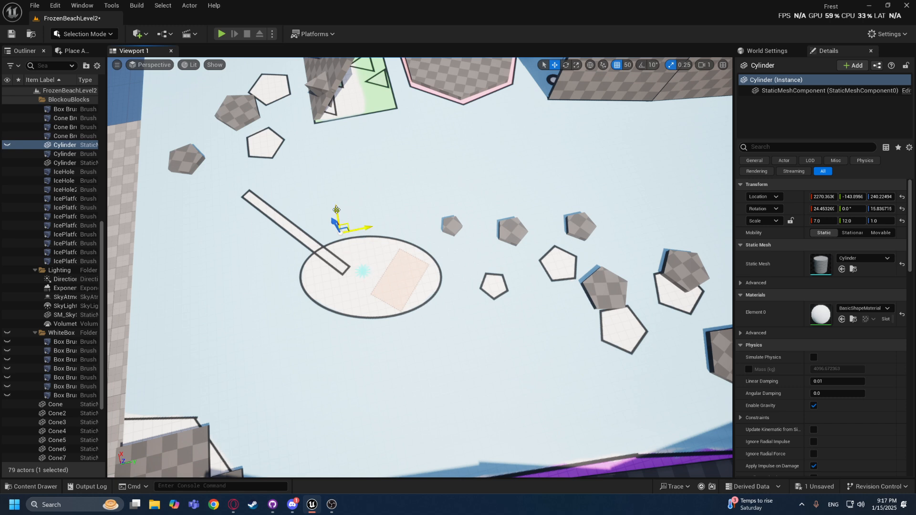
{"action": "right_click_drag", "start_coordinate": [355, 244], "coordinate": [337, 244]}
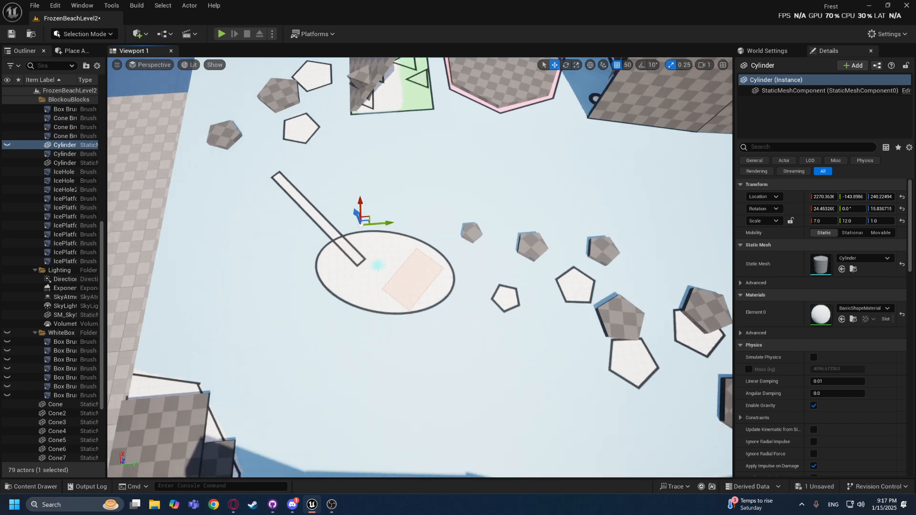
Show the tilted cylinder again and compare its shape with the floor plan outline.
{"action": "left_click", "coordinate": [6, 146]}
{"action": "right_click_drag", "start_coordinate": [350, 295], "coordinate": [274, 230]}
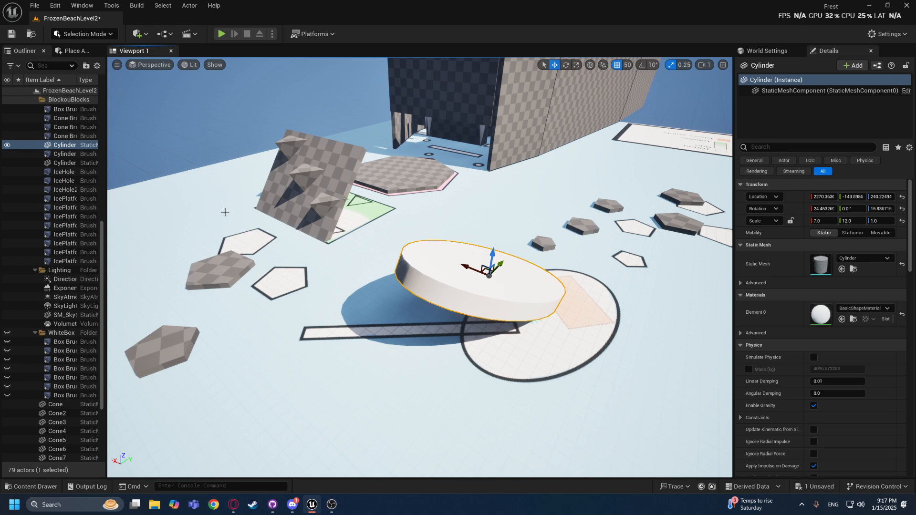
{"action": "right_click_drag", "start_coordinate": [347, 285], "coordinate": [504, 300]}
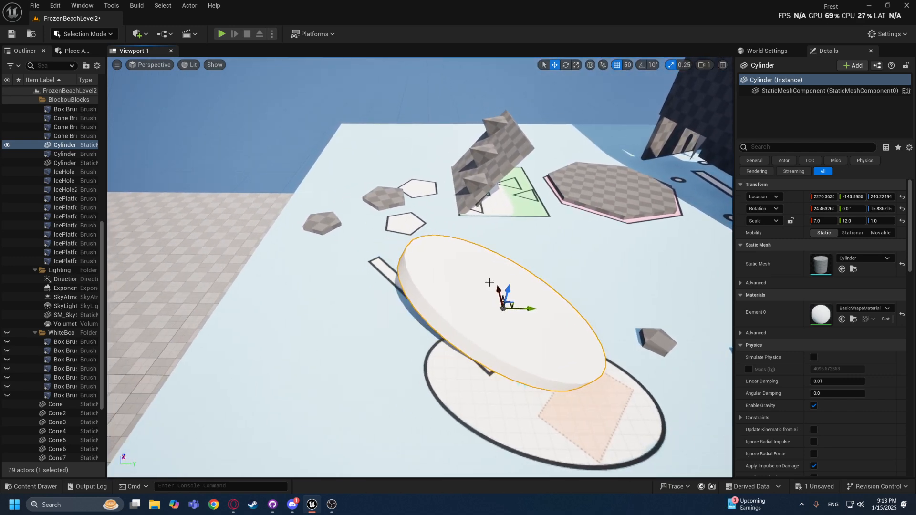
{"action": "right_click_drag", "start_coordinate": [471, 272], "coordinate": [468, 273]}
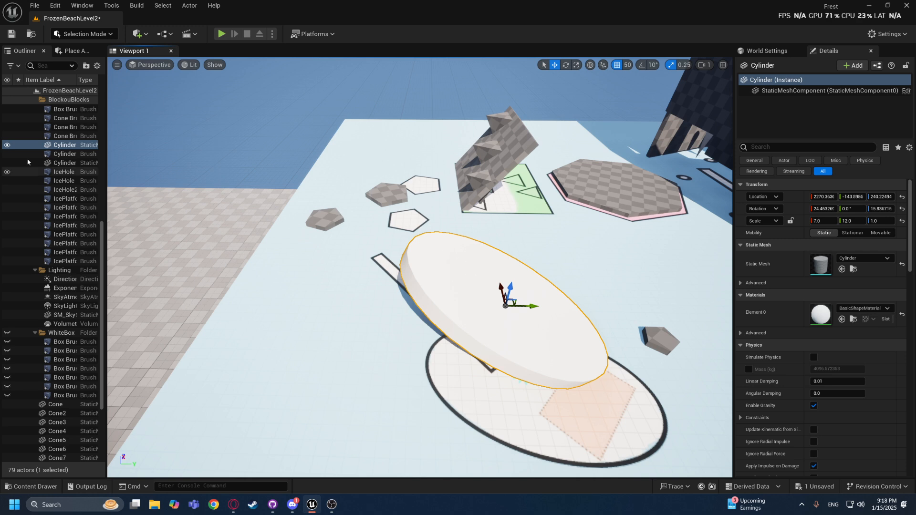
Hide the blockout cylinder and show the WhiteBox folder's brushes, toggling the cylinder to compare both versions.
{"action": "left_click", "coordinate": [7, 144]}
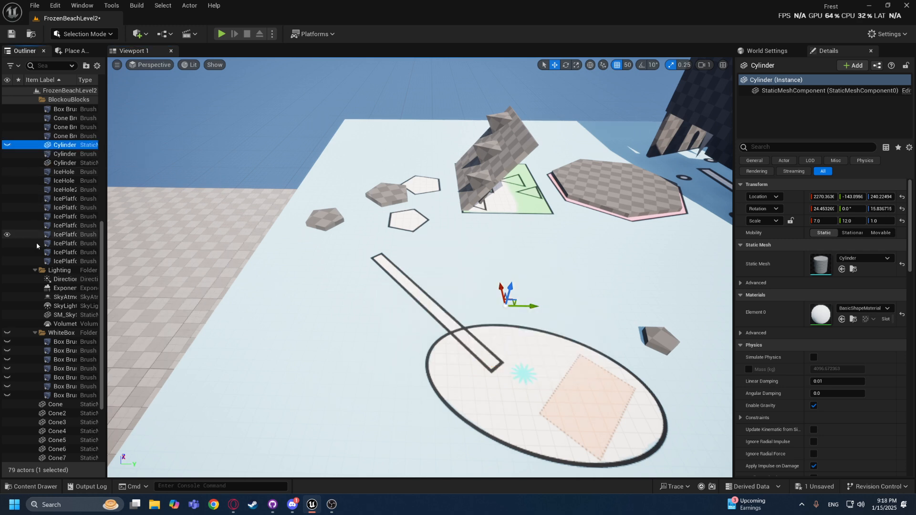
{"action": "left_click", "coordinate": [7, 332]}
{"action": "right_click_drag", "start_coordinate": [420, 267], "coordinate": [396, 270]}
{"action": "left_click", "coordinate": [7, 145]}
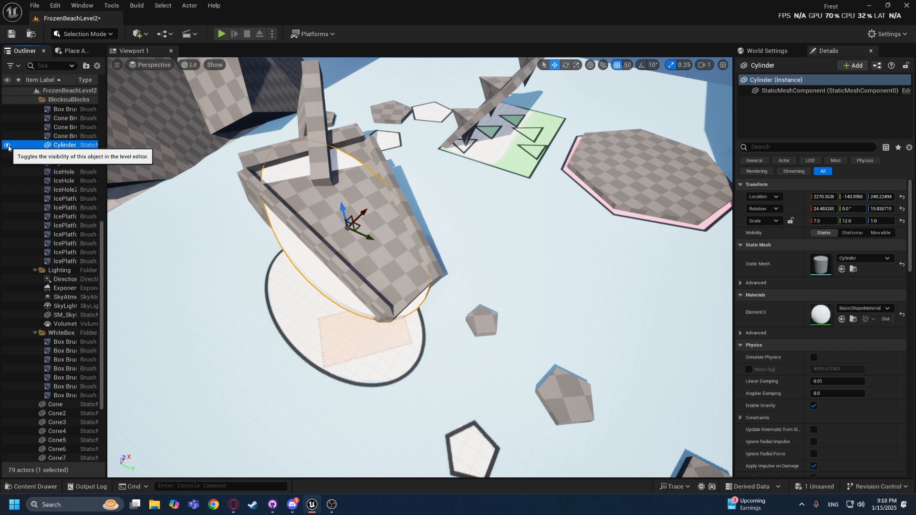
{"action": "left_click", "coordinate": [7, 145]}
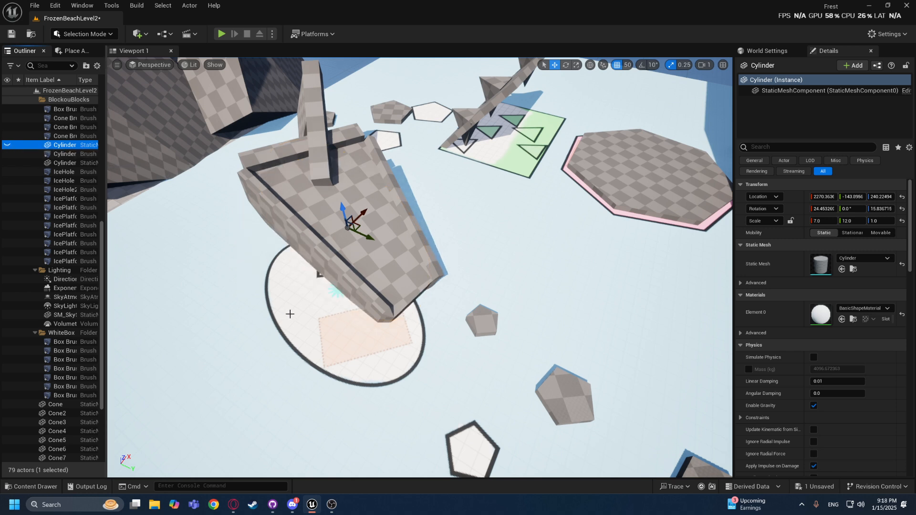
Select the hull brush of the tilted checkered structure above the oval outline and focus on it.
{"action": "right_click_drag", "start_coordinate": [356, 295], "coordinate": [347, 300]}
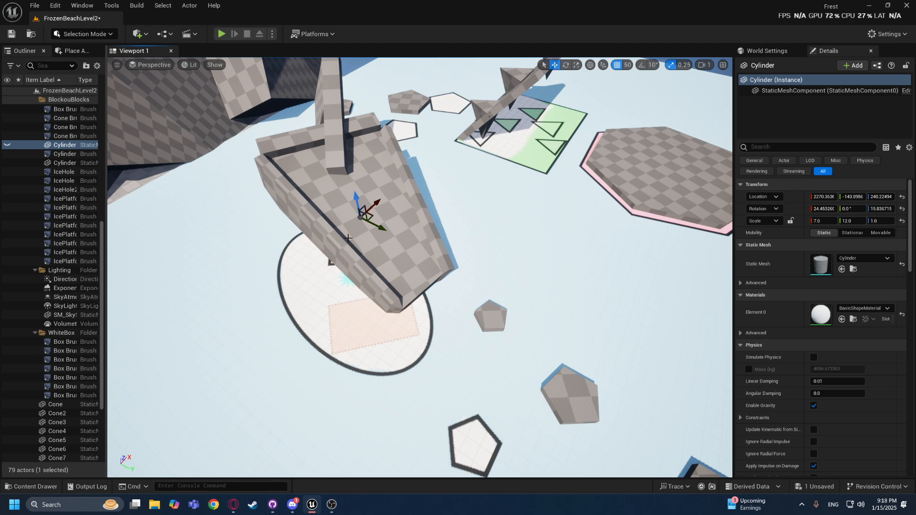
{"action": "right_click_drag", "start_coordinate": [372, 288], "coordinate": [428, 267]}
{"action": "scroll", "coordinate": [415, 290], "scroll_direction": "down", "scroll_amount": 1}
{"action": "left_click", "coordinate": [420, 246]}
{"action": "key", "text": "f"}
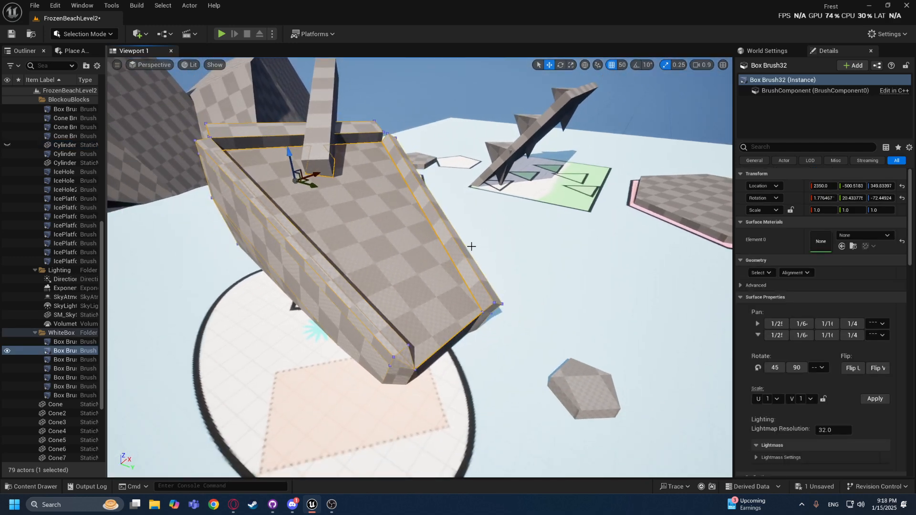
Inspect the selected hull brush from its narrow end, along its sides and from its wide end.
{"action": "mouse_move", "coordinate": [388, 327]}
{"action": "right_mouse_down"}
{"action": "mouse_move", "coordinate": [388, 410]}
{"action": "mouse_move", "coordinate": [388, 328]}
{"action": "mouse_move", "coordinate": [333, 328]}
{"action": "right_mouse_up"}
{"action": "key", "text": "w"}
{"action": "key", "text": "s"}
{"action": "mouse_move", "coordinate": [499, 299]}
{"action": "right_mouse_down"}
{"action": "mouse_move", "coordinate": [453, 286]}
{"action": "mouse_move", "coordinate": [446, 334]}
{"action": "mouse_move", "coordinate": [525, 381]}
{"action": "mouse_move", "coordinate": [265, 231]}
{"action": "right_mouse_up"}
{"action": "key", "text": "w"}
{"action": "key", "text": "d"}
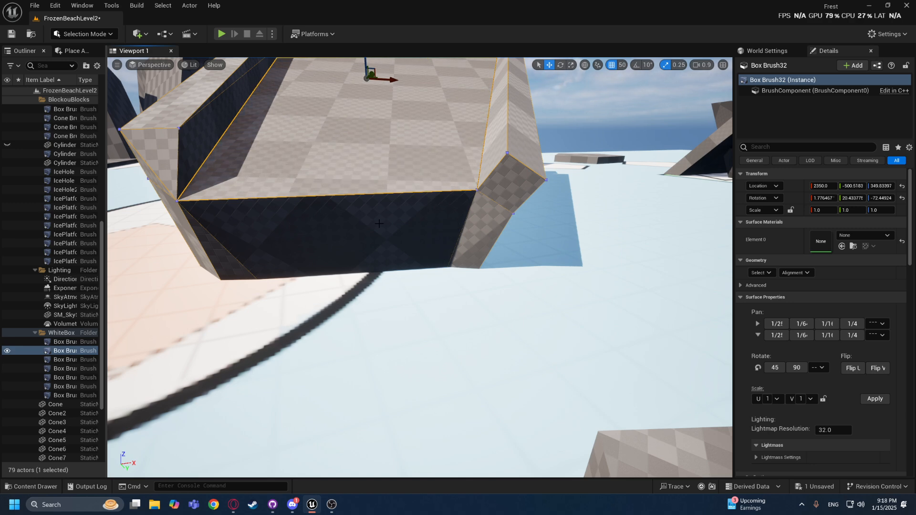
{"action": "key", "text": "s"}
{"action": "mouse_move", "coordinate": [379, 223]}
{"action": "right_mouse_down"}
{"action": "mouse_move", "coordinate": [380, 196]}
{"action": "mouse_move", "coordinate": [544, 184]}
{"action": "right_mouse_up"}
{"action": "key", "text": "a"}
{"action": "key", "text": "s"}
{"action": "key", "text": "a"}
{"action": "mouse_move", "coordinate": [306, 191]}
{"action": "right_mouse_down"}
{"action": "mouse_move", "coordinate": [415, 205]}
{"action": "mouse_move", "coordinate": [441, 193]}
{"action": "right_mouse_up"}
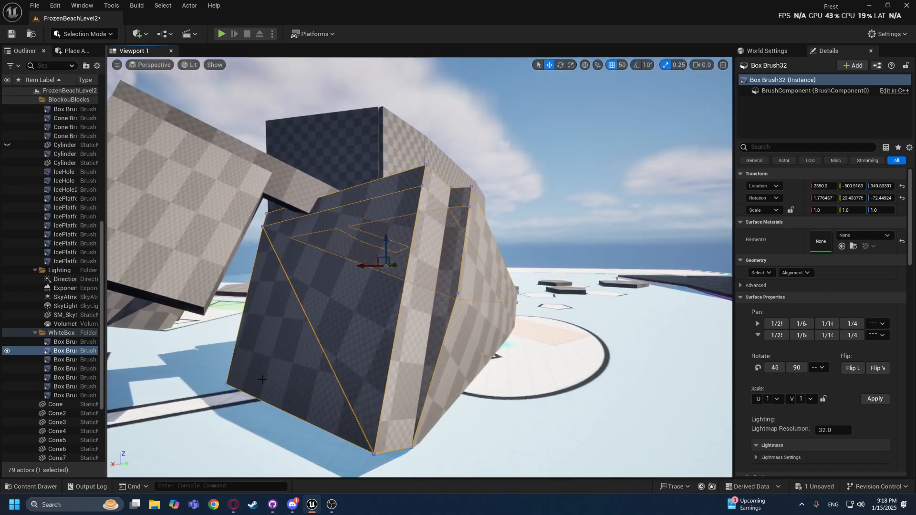
{"action": "key", "text": "a"}
{"action": "mouse_move", "coordinate": [275, 403]}
{"action": "right_mouse_down"}
{"action": "mouse_move", "coordinate": [334, 351]}
{"action": "mouse_move", "coordinate": [391, 396]}
{"action": "right_mouse_up"}
{"action": "key", "text": "s"}
{"action": "mouse_move", "coordinate": [380, 210]}
{"action": "right_mouse_down"}
{"action": "mouse_move", "coordinate": [380, 238]}
{"action": "mouse_move", "coordinate": [391, 238]}
{"action": "right_mouse_up"}
{"action": "key", "text": "d"}
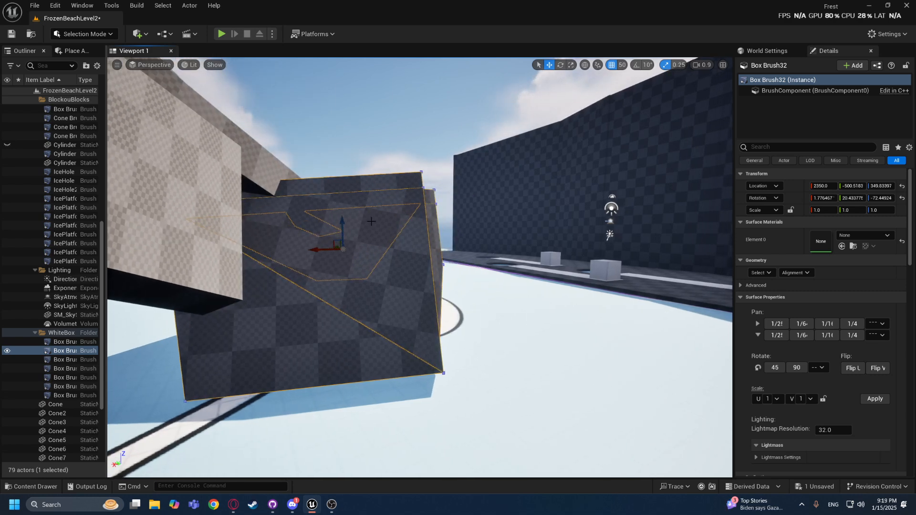
Duplicate the slanted beam box brush that projects from the hull.
{"action": "mouse_move", "coordinate": [371, 222]}
{"action": "right_mouse_down"}
{"action": "mouse_move", "coordinate": [377, 169]}
{"action": "mouse_move", "coordinate": [370, 208]}
{"action": "right_mouse_up"}
{"action": "left_click", "coordinate": [377, 210]}
{"action": "key", "text": "ctrl+d"}
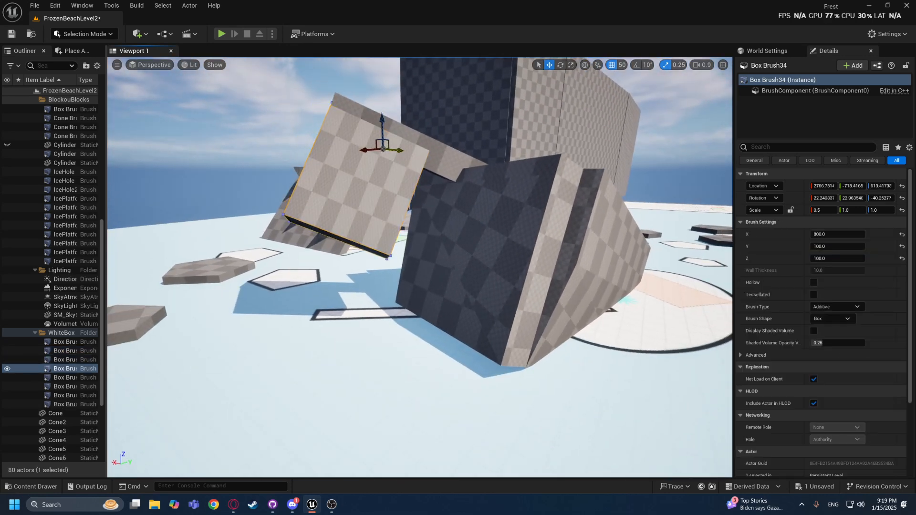
Try shifting the duplicated slab brush sideways along its Y axis, and undo the last shift.
{"action": "left_click_drag", "start_coordinate": [401, 150], "coordinate": [463, 177]}
{"action": "mouse_move", "coordinate": [462, 176]}
{"action": "right_mouse_down"}
{"action": "mouse_move", "coordinate": [505, 176]}
{"action": "mouse_move", "coordinate": [406, 169]}
{"action": "right_mouse_up"}
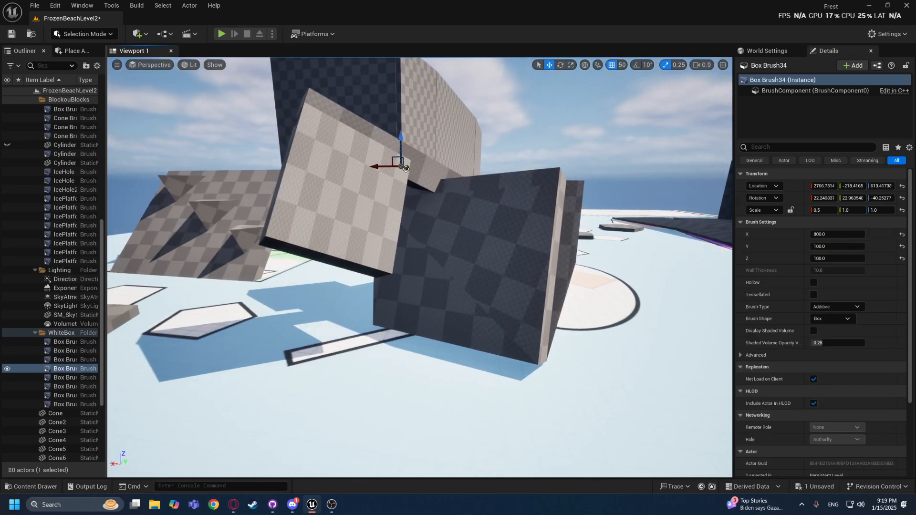
{"action": "left_click_drag", "start_coordinate": [408, 168], "coordinate": [371, 174]}
{"action": "mouse_move", "coordinate": [476, 174]}
{"action": "right_mouse_down"}
{"action": "mouse_move", "coordinate": [476, 143]}
{"action": "mouse_move", "coordinate": [476, 215]}
{"action": "mouse_move", "coordinate": [472, 170]}
{"action": "mouse_move", "coordinate": [520, 119]}
{"action": "mouse_move", "coordinate": [497, 126]}
{"action": "mouse_move", "coordinate": [496, 200]}
{"action": "mouse_move", "coordinate": [496, 148]}
{"action": "right_mouse_up"}
{"action": "key", "text": "ctrl+z"}
Place the duplicated slab back beside the original and rotate it about its Z and Y axes.
{"action": "left_click_drag", "start_coordinate": [367, 145], "coordinate": [460, 210]}
{"action": "right_click_drag", "start_coordinate": [462, 210], "coordinate": [439, 210]}
{"action": "key", "text": "d"}
{"action": "key", "text": "e"}
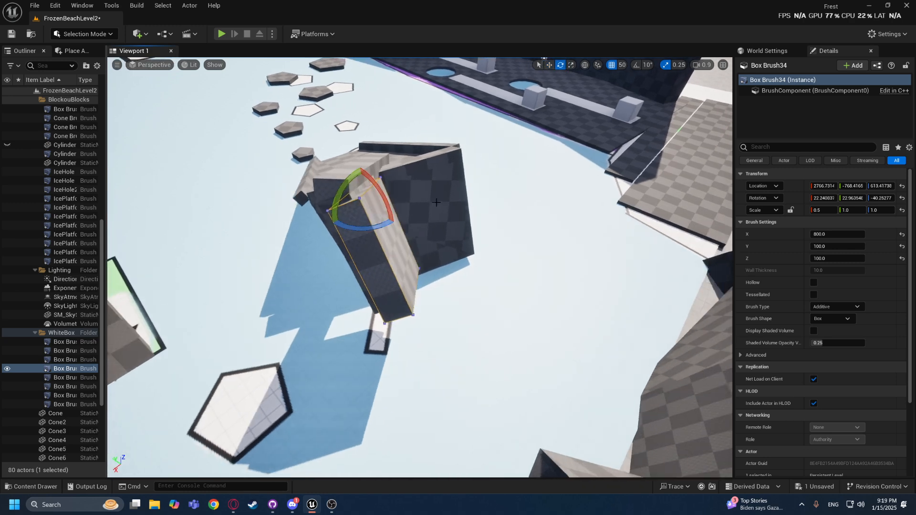
{"action": "left_click_drag", "start_coordinate": [374, 224], "coordinate": [324, 217]}
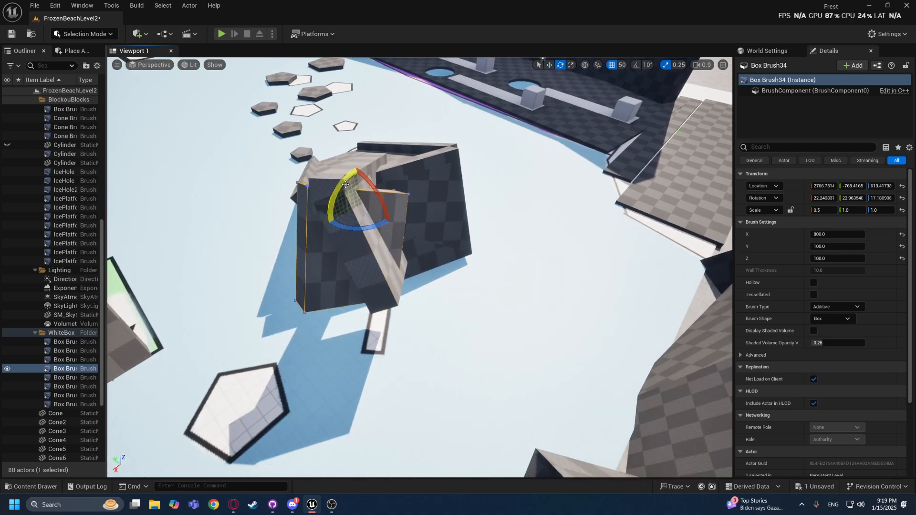
{"action": "left_click_drag", "start_coordinate": [345, 184], "coordinate": [289, 193]}
{"action": "right_click_drag", "start_coordinate": [289, 193], "coordinate": [324, 183]}
Rescale the duplicated slab to 1.0 on every axis and rotate it upright against the hull's wide end.
{"action": "mouse_move", "coordinate": [300, 197]}
{"action": "left_mouse_down"}
{"action": "mouse_move", "coordinate": [290, 208]}
{"action": "mouse_move", "coordinate": [360, 170]}
{"action": "mouse_move", "coordinate": [365, 215]}
{"action": "mouse_move", "coordinate": [354, 242]}
{"action": "mouse_move", "coordinate": [357, 233]}
{"action": "left_mouse_up"}
{"action": "key", "text": "w"}
{"action": "key", "text": "r"}
{"action": "key", "text": "w"}
{"action": "key", "text": "r"}
{"action": "key", "text": "ctrl+z"}
{"action": "key", "text": "e"}
{"action": "left_click_drag", "start_coordinate": [396, 208], "coordinate": [378, 200]}
{"action": "key", "text": "w"}
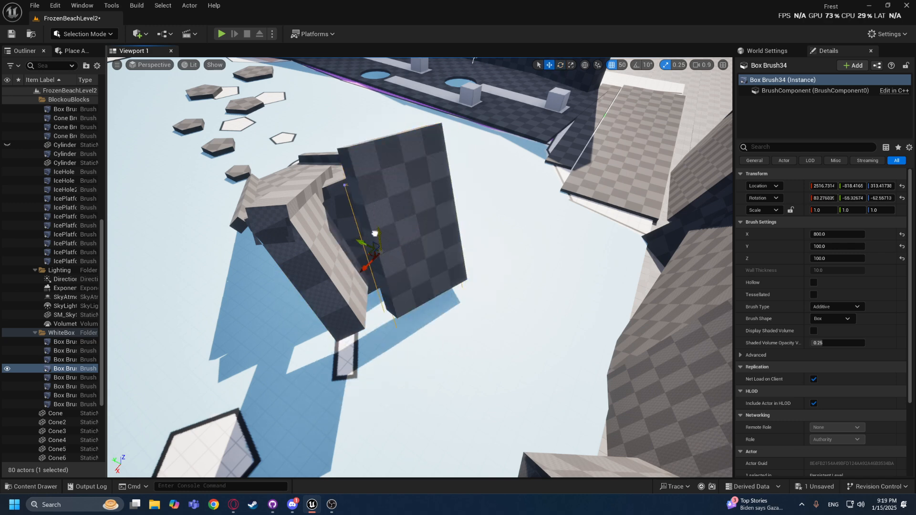
Move the rotated slab into place along the hull's wide end, parallel to the existing end face.
{"action": "right_click_drag", "start_coordinate": [375, 234], "coordinate": [407, 234]}
{"action": "left_click_drag", "start_coordinate": [345, 275], "coordinate": [338, 291]}
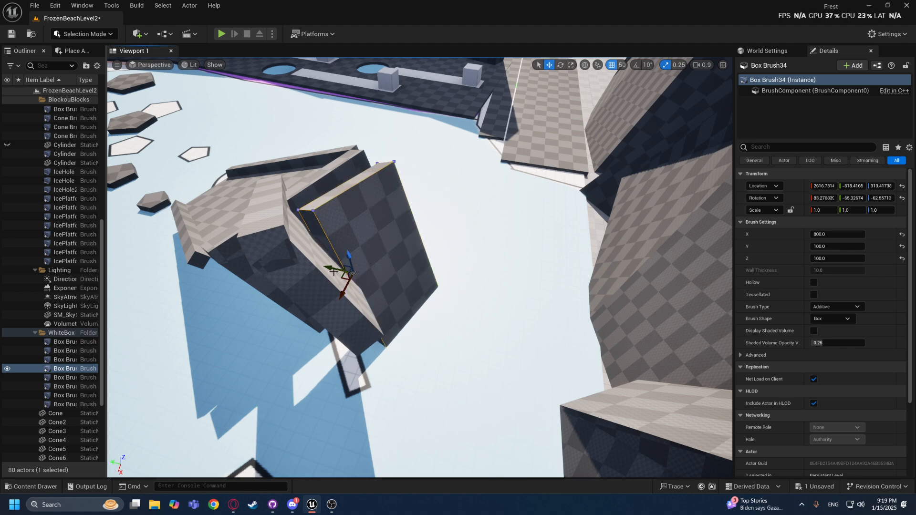
{"action": "mouse_move", "coordinate": [305, 270]}
{"action": "right_mouse_down"}
{"action": "mouse_move", "coordinate": [327, 245]}
{"action": "mouse_move", "coordinate": [368, 260]}
{"action": "mouse_move", "coordinate": [377, 253]}
{"action": "mouse_move", "coordinate": [334, 253]}
{"action": "mouse_move", "coordinate": [295, 239]}
{"action": "mouse_move", "coordinate": [381, 204]}
{"action": "right_mouse_up"}
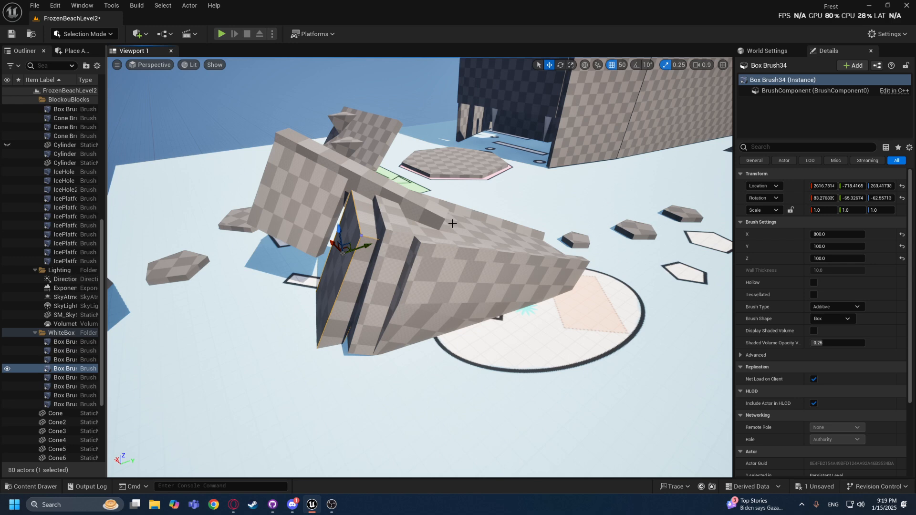
Delete the duplicated slab brush from the hull's wide end.
{"action": "mouse_move", "coordinate": [573, 285]}
{"action": "right_mouse_down"}
{"action": "mouse_move", "coordinate": [534, 273]}
{"action": "mouse_move", "coordinate": [526, 291]}
{"action": "right_mouse_up"}
{"action": "left_click", "coordinate": [526, 291]}
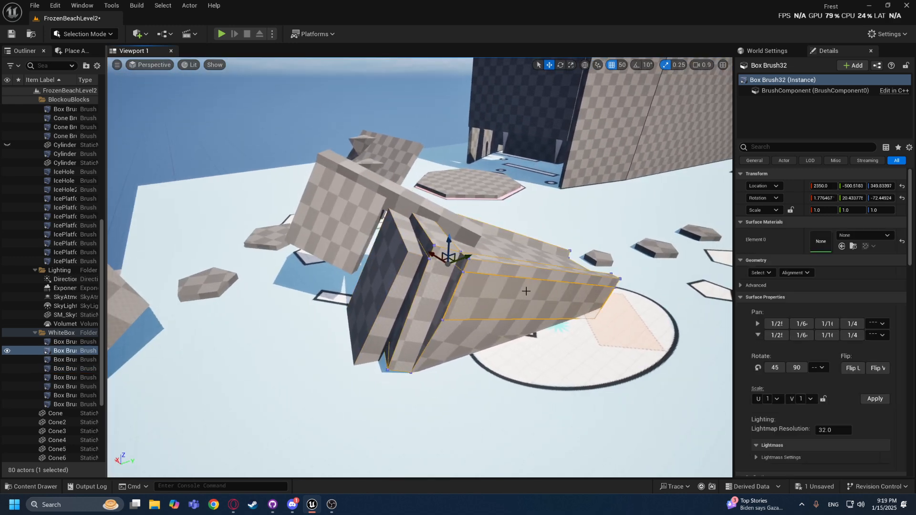
{"action": "left_click", "coordinate": [374, 291]}
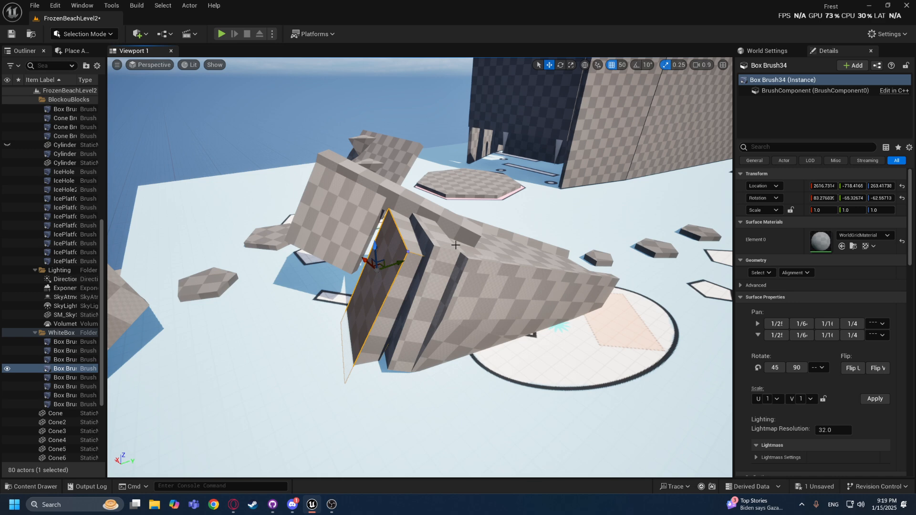
{"action": "key", "text": "Delete"}
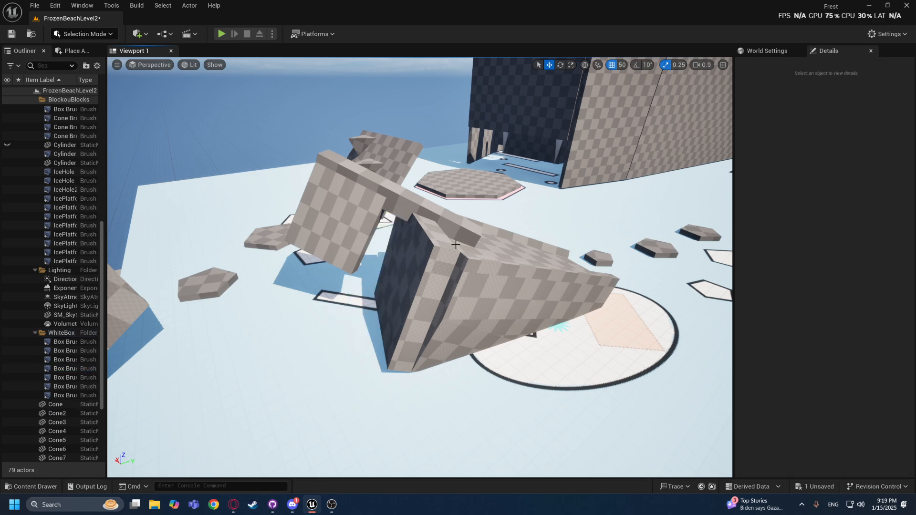
Try thinning the hanging slab under the slanted beam by scaling it along Y, and undo the scaling.
{"action": "right_click_drag", "start_coordinate": [518, 142], "coordinate": [518, 142]}
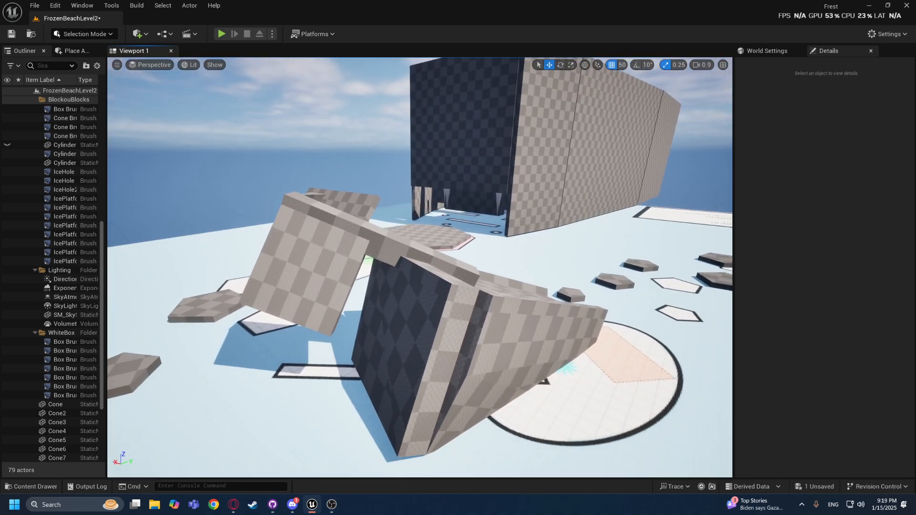
{"action": "left_click", "coordinate": [377, 255]}
{"action": "left_click", "coordinate": [339, 255]}
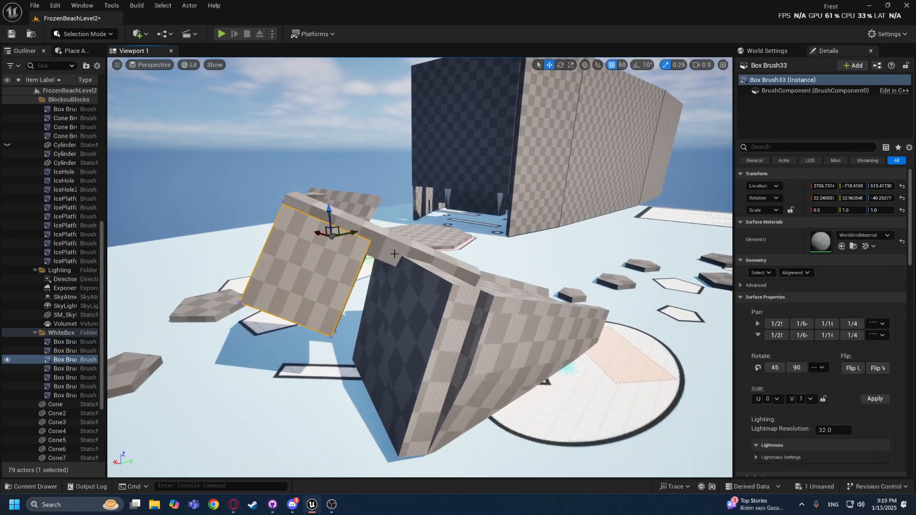
{"action": "right_click_drag", "start_coordinate": [399, 253], "coordinate": [399, 254]}
{"action": "key", "text": "ctrl+z"}
{"action": "right_click_drag", "start_coordinate": [521, 276], "coordinate": [522, 276]}
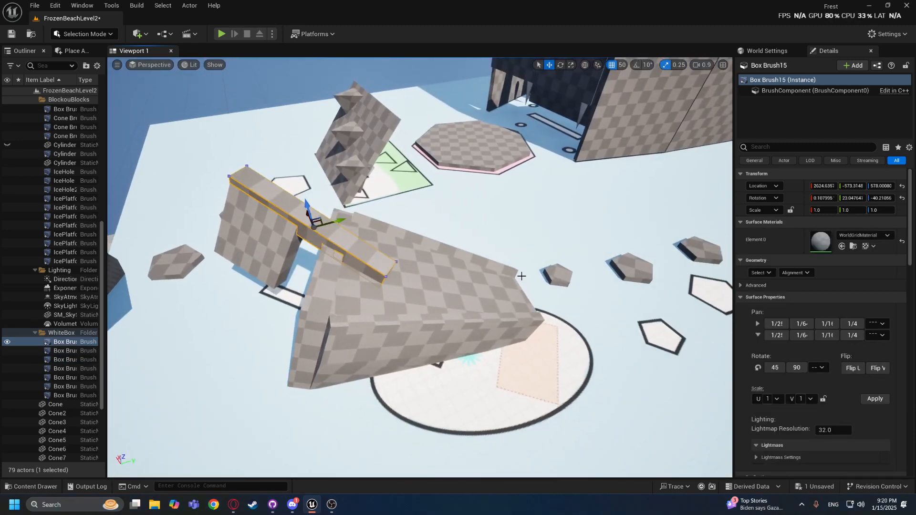
{"action": "right_click_drag", "start_coordinate": [303, 304], "coordinate": [315, 305]}
{"action": "left_click", "coordinate": [315, 304]}
{"action": "key", "text": "r"}
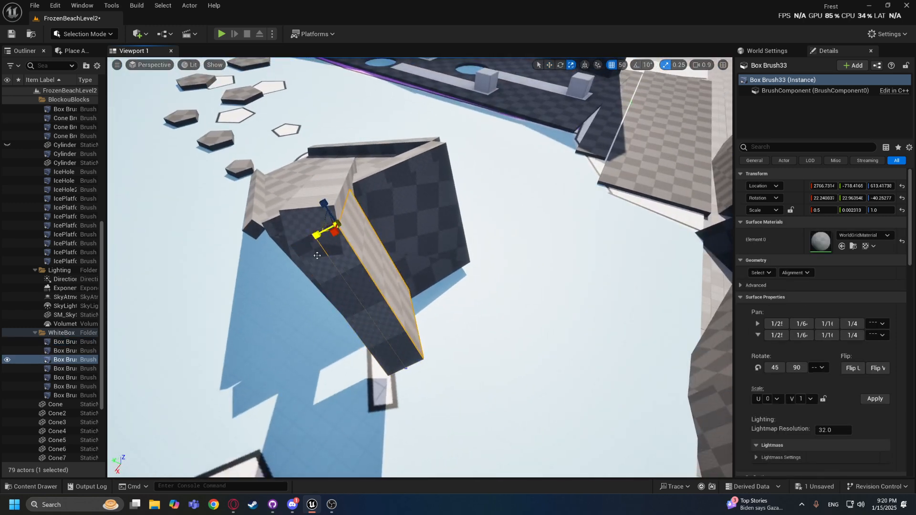
{"action": "key", "text": "ctrl+z"}
{"action": "right_click_drag", "start_coordinate": [317, 255], "coordinate": [316, 256]}
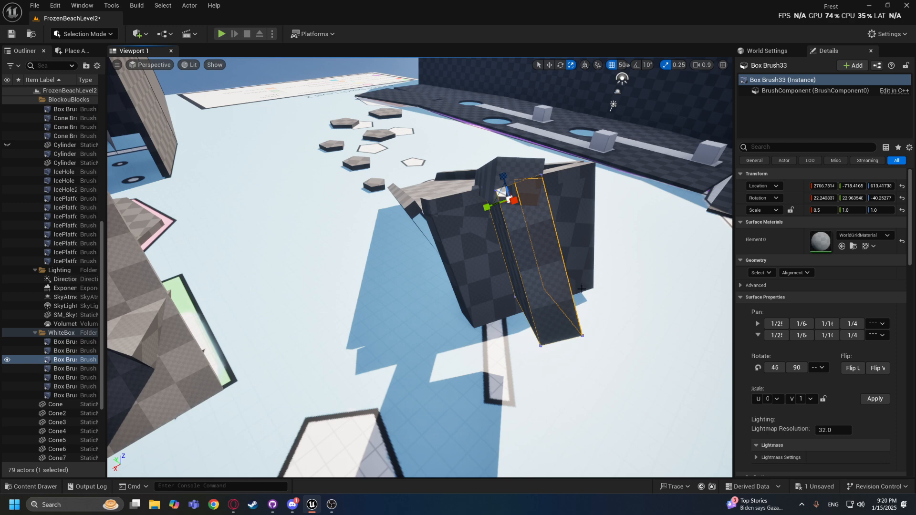
Enter Brush Editing mode and select the long side face of the hanging slab.
{"action": "right_click_drag", "start_coordinate": [587, 310], "coordinate": [587, 311]}
{"action": "left_click", "coordinate": [83, 34]}
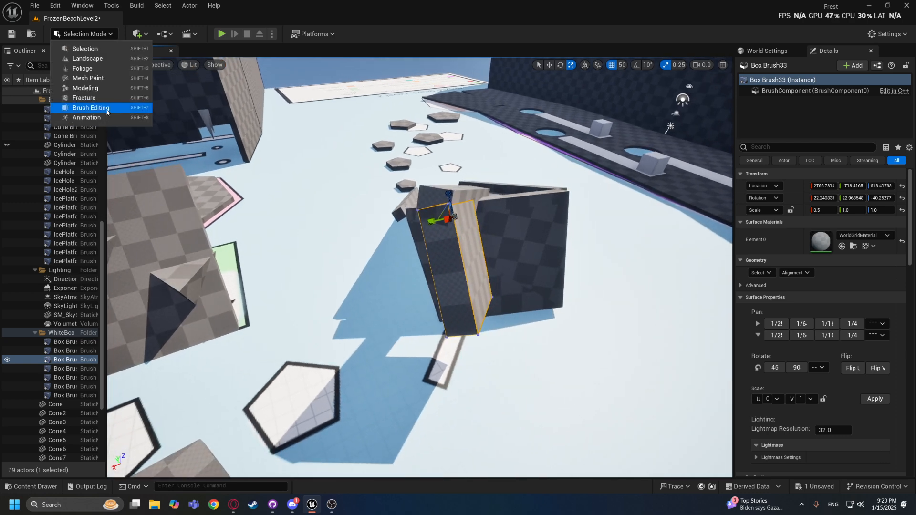
{"action": "left_click", "coordinate": [98, 108]}
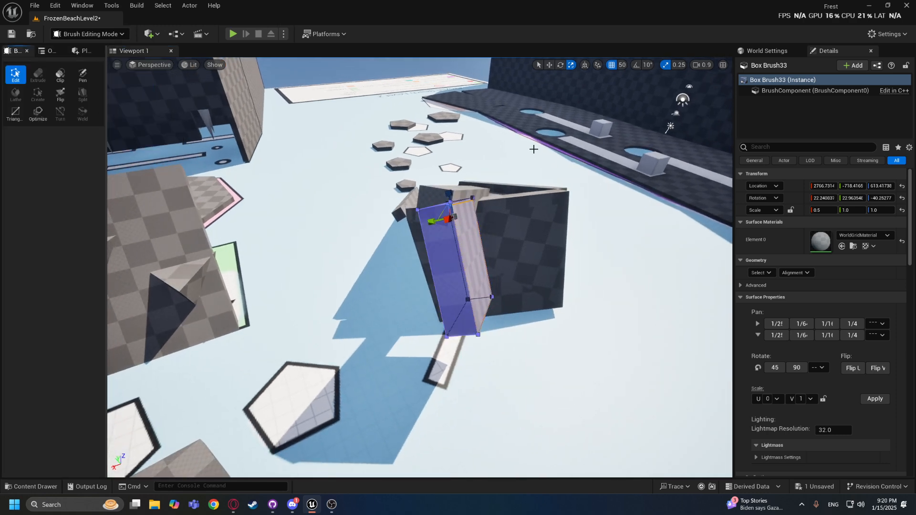
{"action": "right_click_drag", "start_coordinate": [442, 221], "coordinate": [442, 221]}
{"action": "left_click", "coordinate": [442, 221]}
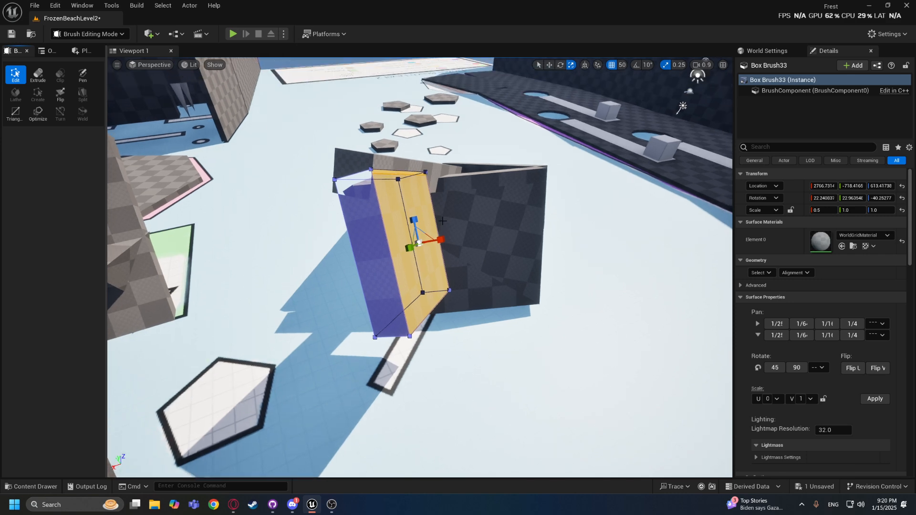
{"action": "mouse_move", "coordinate": [400, 243]}
{"action": "right_mouse_down"}
{"action": "mouse_move", "coordinate": [505, 219]}
{"action": "mouse_move", "coordinate": [339, 220]}
{"action": "right_mouse_up"}
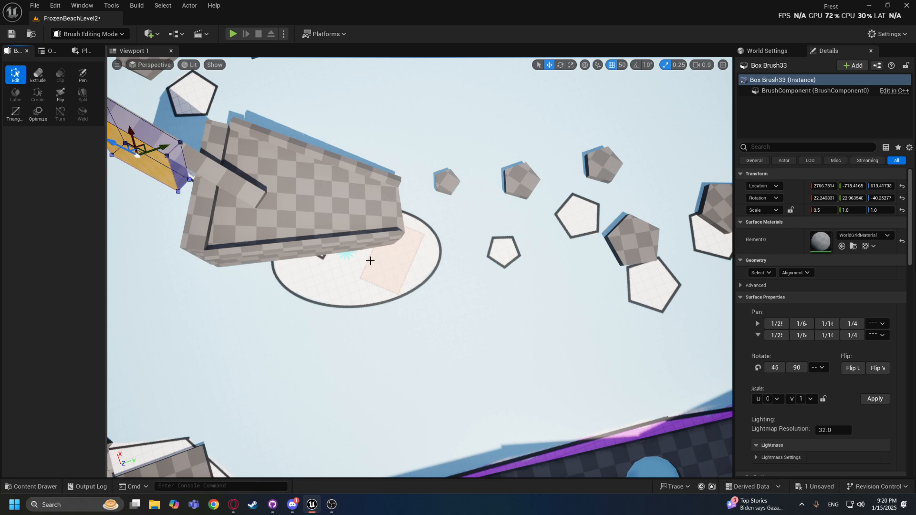
Examine the hull, beam and slab from above and from several sides, and return to Selection mode.
{"action": "right_click_drag", "start_coordinate": [370, 260], "coordinate": [370, 260]}
{"action": "left_click", "coordinate": [218, 205]}
{"action": "right_click_drag", "start_coordinate": [217, 205], "coordinate": [217, 205]}
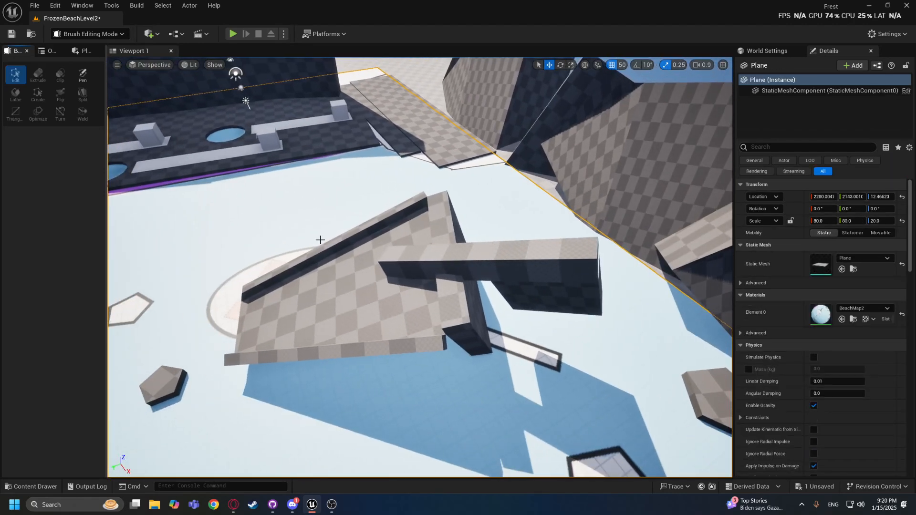
{"action": "right_click_drag", "start_coordinate": [366, 286], "coordinate": [366, 287]}
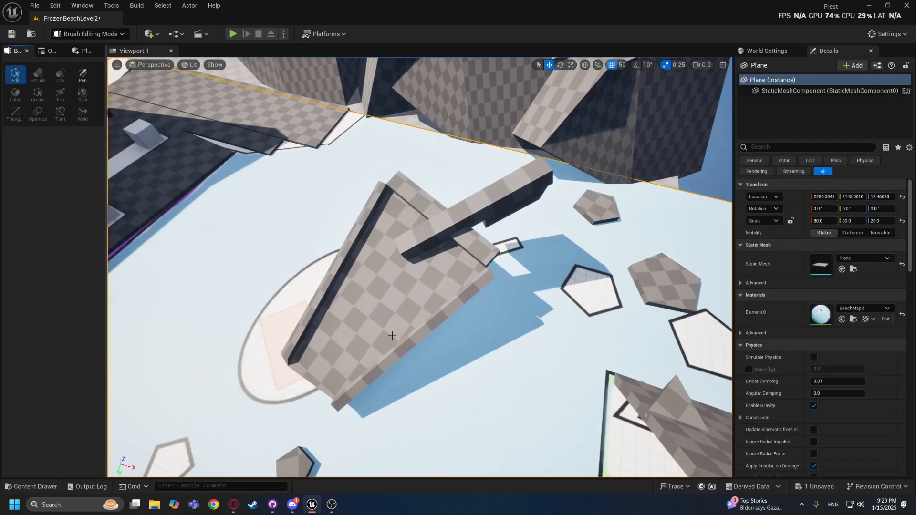
{"action": "right_click_drag", "start_coordinate": [314, 323], "coordinate": [452, 296]}
{"action": "right_click_drag", "start_coordinate": [540, 283], "coordinate": [376, 213]}
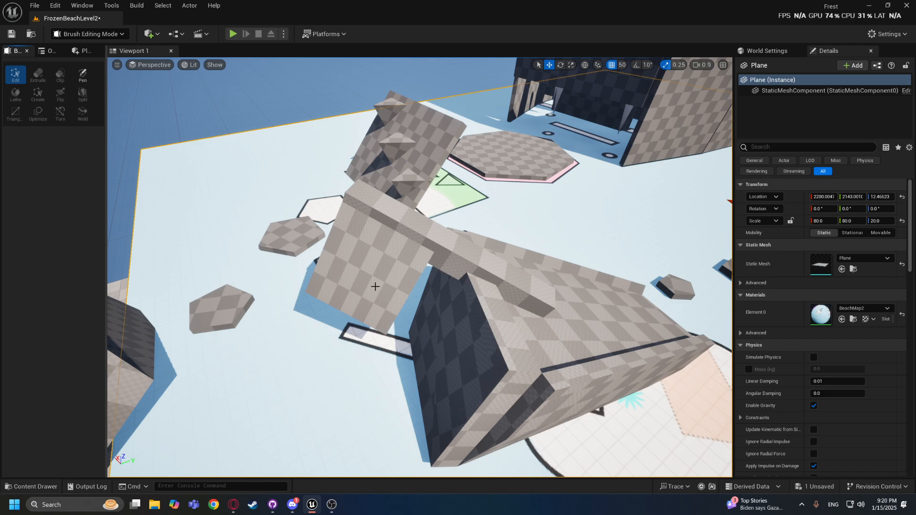
{"action": "mouse_move", "coordinate": [375, 286]}
{"action": "right_mouse_down"}
{"action": "mouse_move", "coordinate": [334, 258]}
{"action": "mouse_move", "coordinate": [334, 225]}
{"action": "mouse_move", "coordinate": [343, 291]}
{"action": "mouse_move", "coordinate": [363, 282]}
{"action": "mouse_move", "coordinate": [365, 214]}
{"action": "mouse_move", "coordinate": [367, 315]}
{"action": "mouse_move", "coordinate": [344, 286]}
{"action": "right_mouse_up"}
{"action": "left_click", "coordinate": [86, 34]}
{"action": "left_click", "coordinate": [77, 53]}
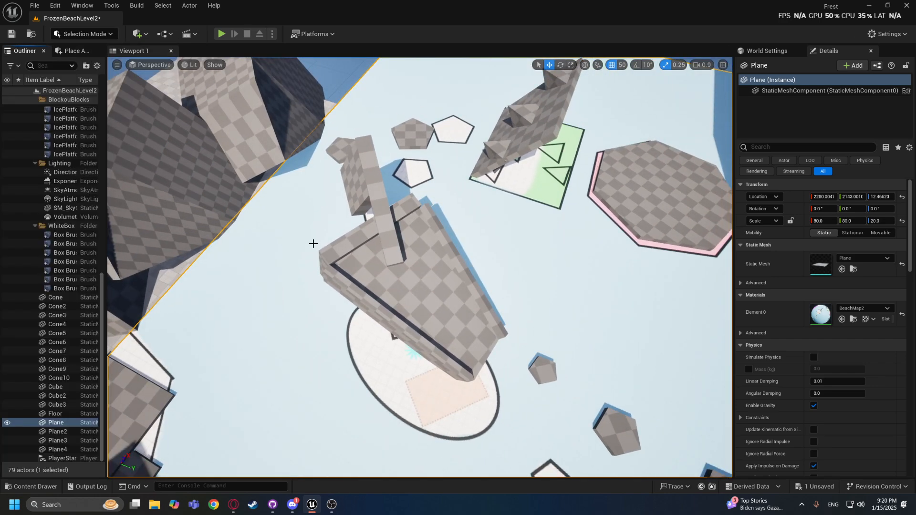
Survey the level from the ice platforms across to the rock blocks lining the floor's edge.
{"action": "right_click_drag", "start_coordinate": [313, 243], "coordinate": [369, 325]}
{"action": "key", "text": "f"}
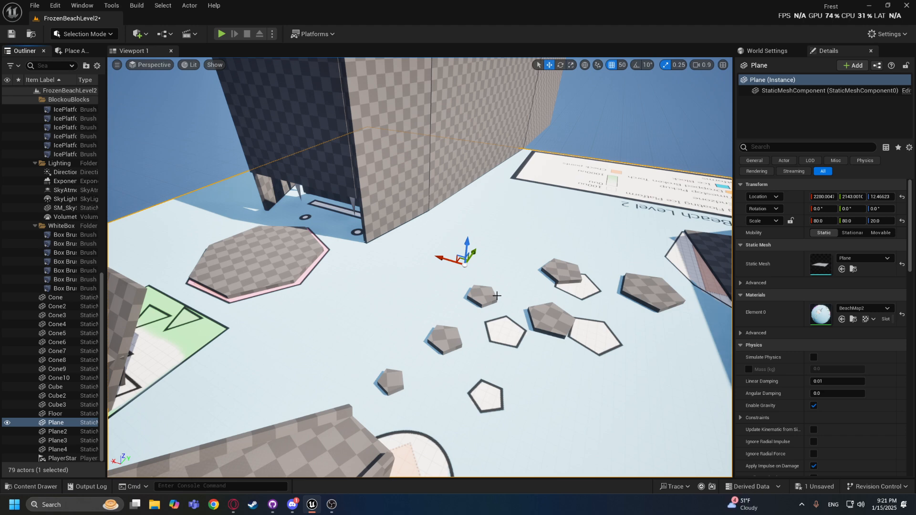
{"action": "right_click_drag", "start_coordinate": [284, 218], "coordinate": [134, 243]}
{"action": "key", "text": "s"}
{"action": "right_click_drag", "start_coordinate": [374, 267], "coordinate": [438, 264]}
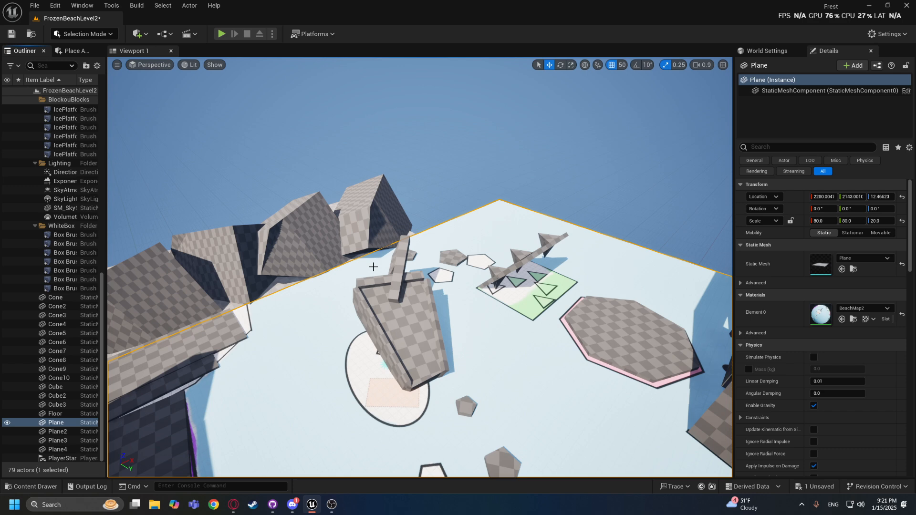
{"action": "mouse_move", "coordinate": [392, 263]}
{"action": "right_mouse_down"}
{"action": "mouse_move", "coordinate": [324, 267]}
{"action": "mouse_move", "coordinate": [329, 167]}
{"action": "mouse_move", "coordinate": [324, 382]}
{"action": "mouse_move", "coordinate": [327, 225]}
{"action": "right_mouse_up"}
{"action": "scroll", "coordinate": [392, 263], "scroll_direction": "up", "scroll_amount": 4}
{"action": "key", "text": "s"}
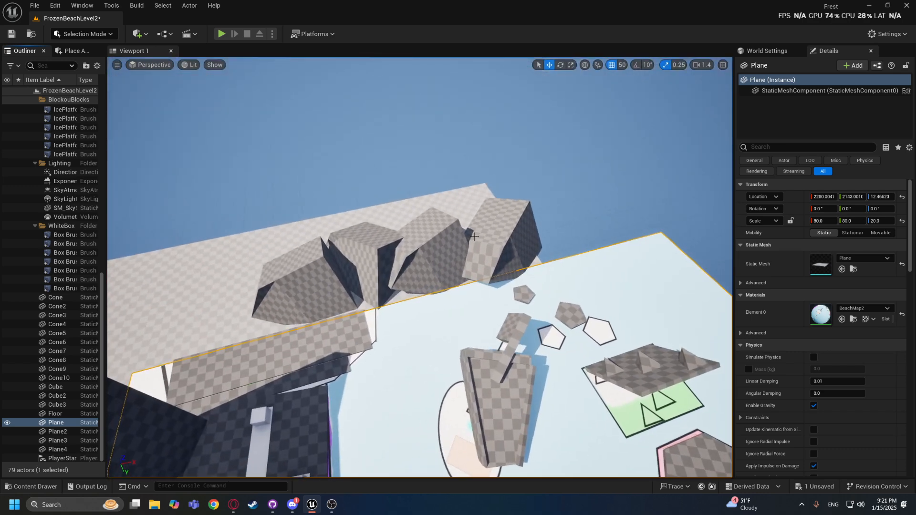
Select the end block of the rock wall, undo the material applied to its top surface, and view the wall.
{"action": "left_click", "coordinate": [471, 232]}
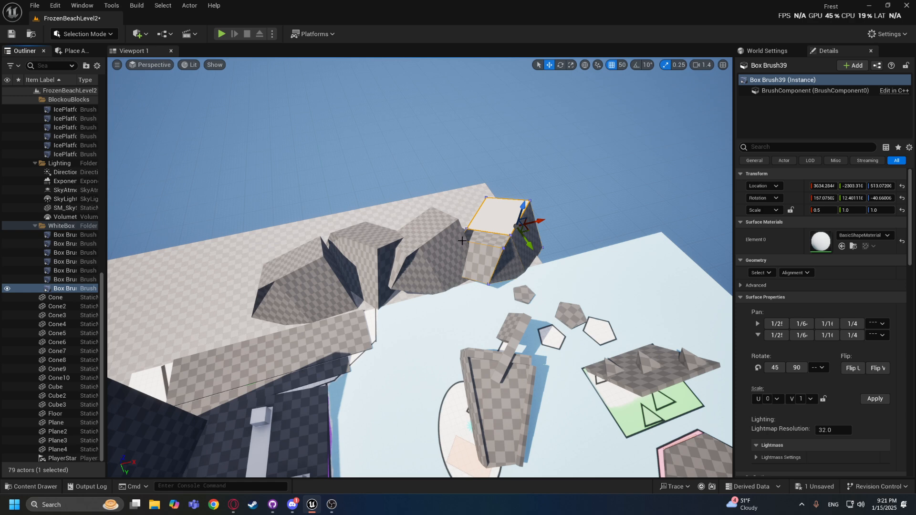
{"action": "key", "text": "ctrl+z"}
{"action": "key", "text": "w"}
{"action": "right_click_drag", "start_coordinate": [461, 241], "coordinate": [535, 253]}
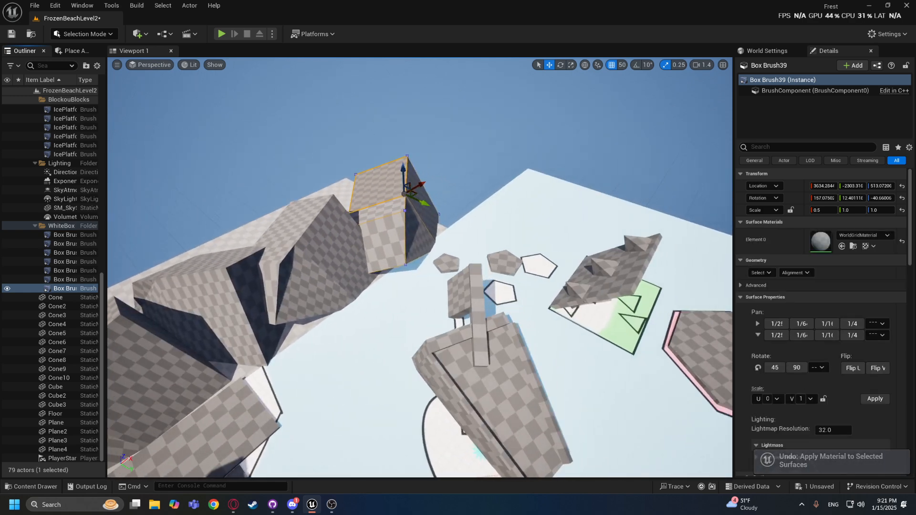
{"action": "right_click_drag", "start_coordinate": [356, 224], "coordinate": [357, 224]}
{"action": "key", "text": "d"}
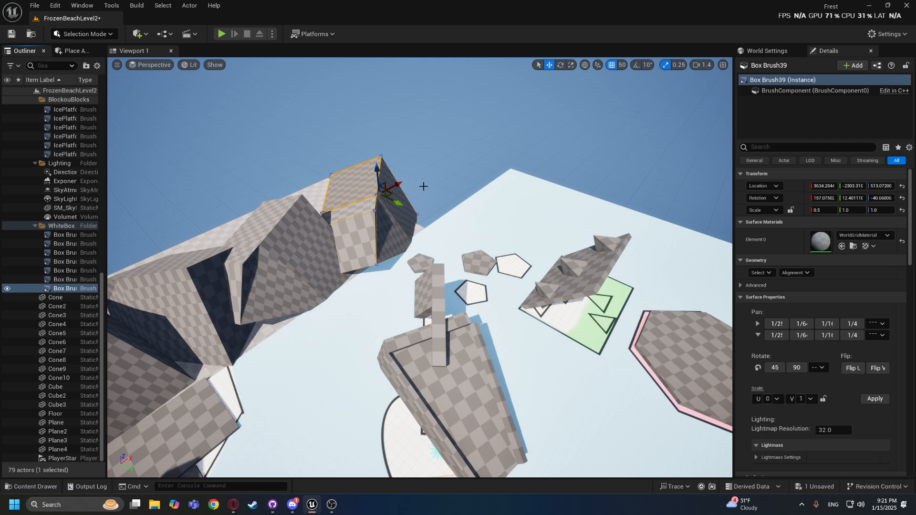
{"action": "right_click_drag", "start_coordinate": [446, 160], "coordinate": [522, 153]}
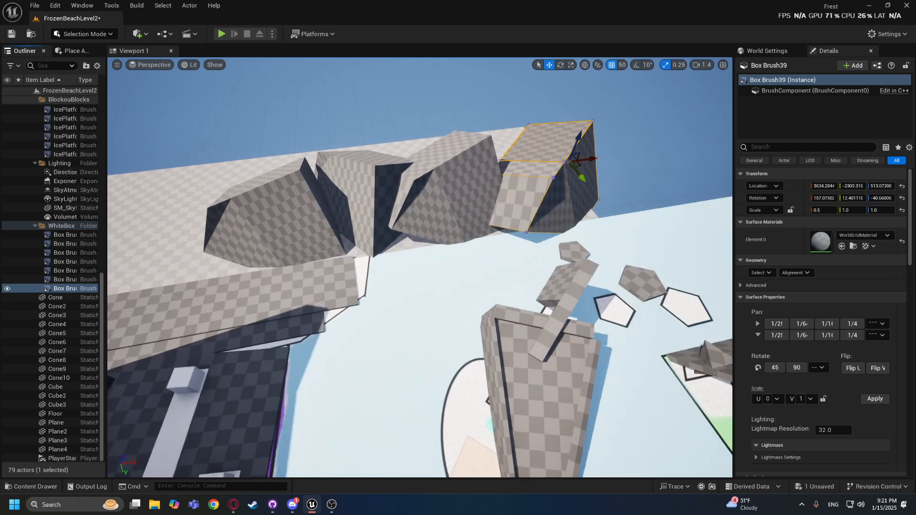
Pick the rock wall's blocks one by one to check which brush forms each part.
{"action": "left_click", "coordinate": [427, 208]}
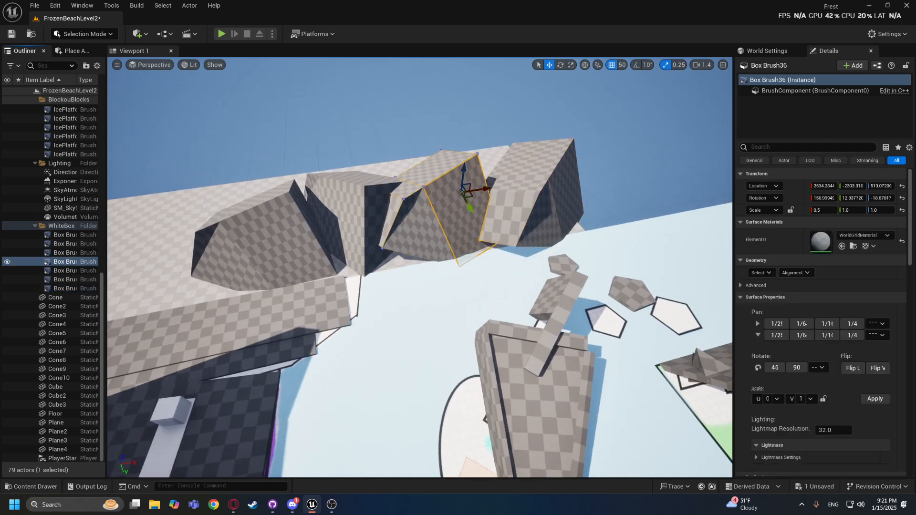
{"action": "left_click", "coordinate": [382, 214]}
{"action": "key", "text": "a"}
{"action": "right_click_drag", "start_coordinate": [382, 214], "coordinate": [342, 214]}
{"action": "left_click", "coordinate": [342, 215]}
{"action": "left_click", "coordinate": [507, 206]}
{"action": "right_click_drag", "start_coordinate": [507, 206], "coordinate": [616, 217]}
{"action": "key", "text": "s"}
{"action": "left_click", "coordinate": [470, 210]}
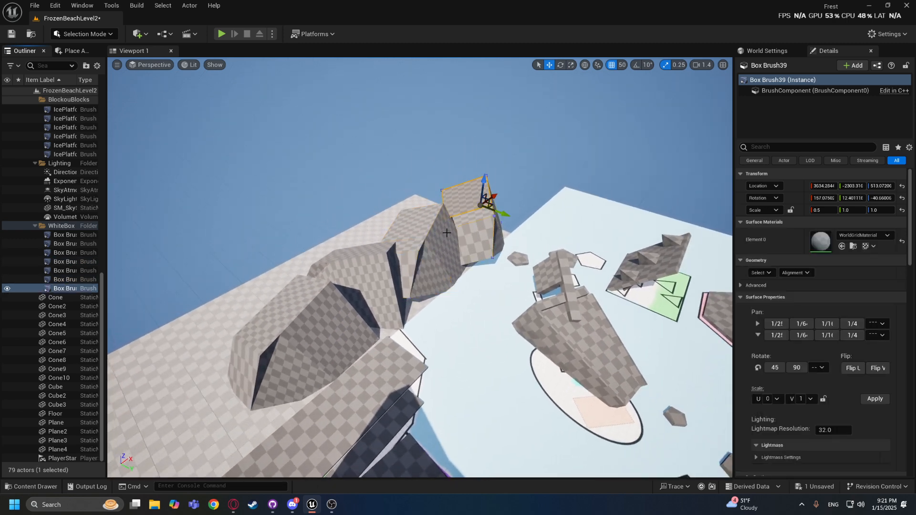
Select all four rock wall brushes together and move them along the Y axis beyond the floor's edge.
{"action": "left_click", "coordinate": [387, 257]}
{"action": "left_click", "coordinate": [359, 276], "text": "shift"}
{"action": "left_click", "coordinate": [312, 329], "text": "shift"}
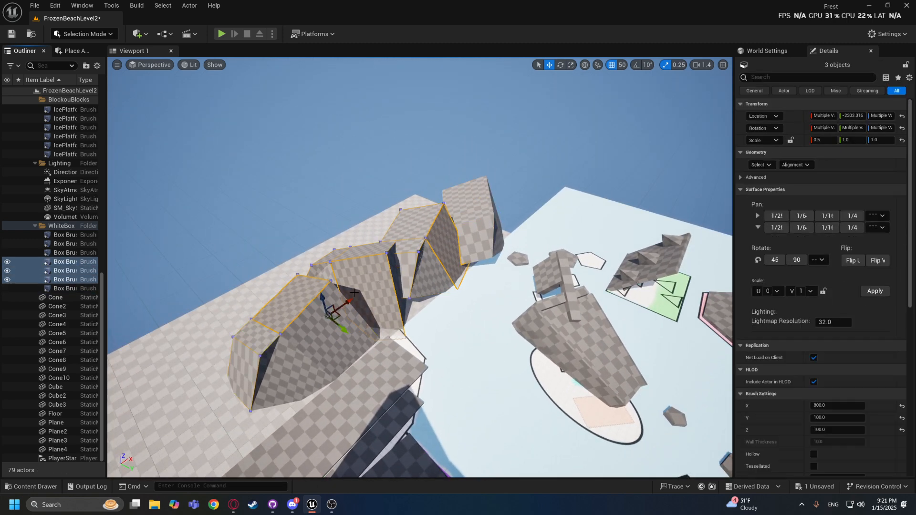
{"action": "left_click", "coordinate": [463, 202], "text": "shift"}
{"action": "key", "text": "a"}
{"action": "right_click_drag", "start_coordinate": [492, 240], "coordinate": [554, 241]}
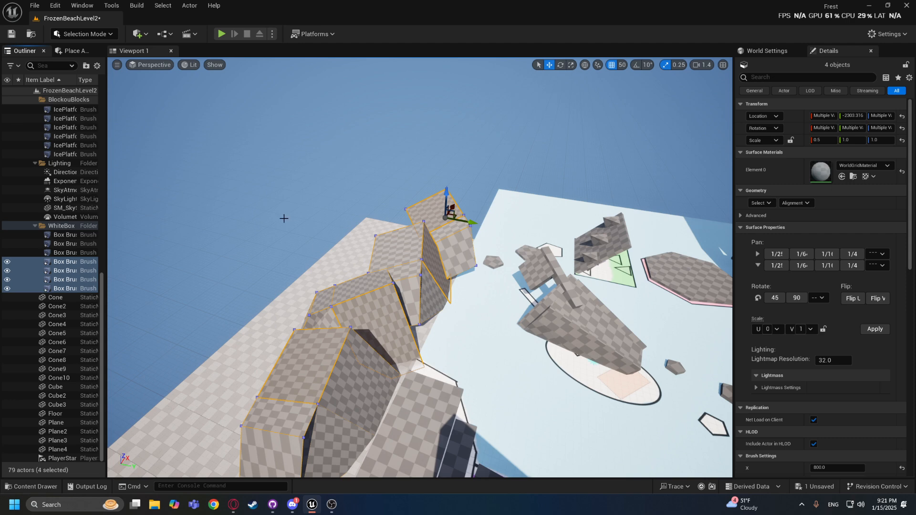
{"action": "key", "text": "w"}
{"action": "right_click_drag", "start_coordinate": [342, 180], "coordinate": [358, 138]}
{"action": "key", "text": "s"}
{"action": "key", "text": "d"}
{"action": "right_click_drag", "start_coordinate": [472, 215], "coordinate": [425, 262]}
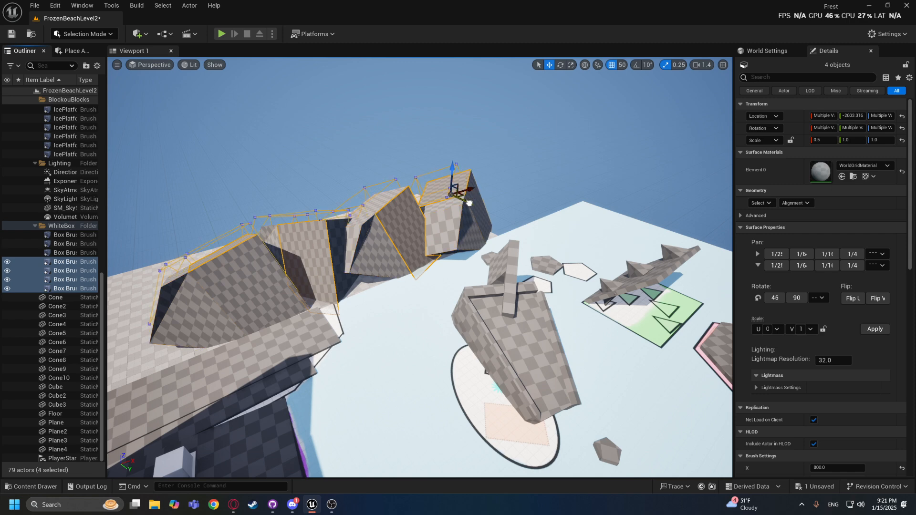
{"action": "left_click_drag", "start_coordinate": [469, 203], "coordinate": [372, 156]}
Select the Floor mesh beside the beach plane and look over the level from higher up.
{"action": "left_click", "coordinate": [334, 220]}
{"action": "key", "text": "s"}
{"action": "mouse_move", "coordinate": [334, 219]}
{"action": "right_mouse_down"}
{"action": "mouse_move", "coordinate": [477, 229]}
{"action": "mouse_move", "coordinate": [354, 248]}
{"action": "right_mouse_up"}
{"action": "scroll", "coordinate": [401, 257], "scroll_direction": "up", "scroll_amount": 3}
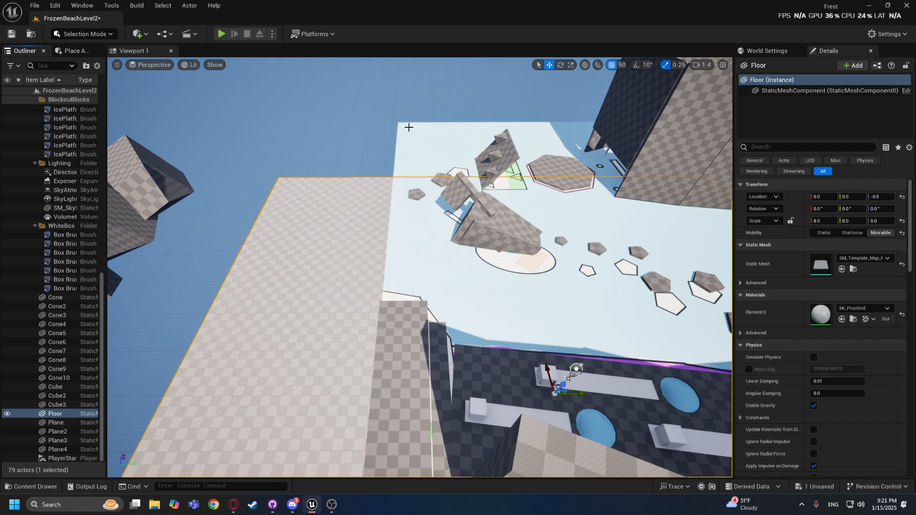
Move the Floor mesh along the X axis to 2450 and check how far it extends past the beach plane.
{"action": "key", "text": "s"}
{"action": "right_click_drag", "start_coordinate": [357, 219], "coordinate": [477, 225]}
{"action": "key", "text": "a"}
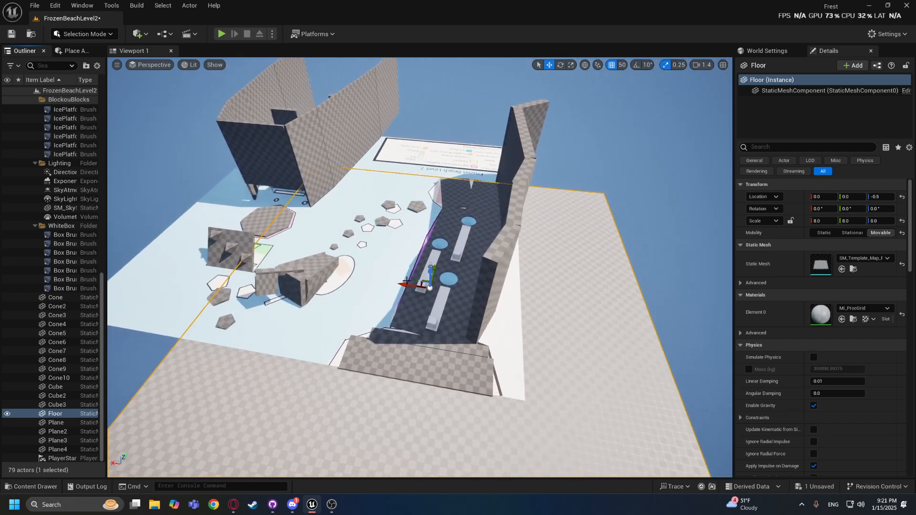
{"action": "left_click_drag", "start_coordinate": [400, 284], "coordinate": [286, 265]}
{"action": "left_click_drag", "start_coordinate": [381, 258], "coordinate": [167, 265], "text": "alt"}
{"action": "right_click_drag", "start_coordinate": [427, 276], "coordinate": [408, 285]}
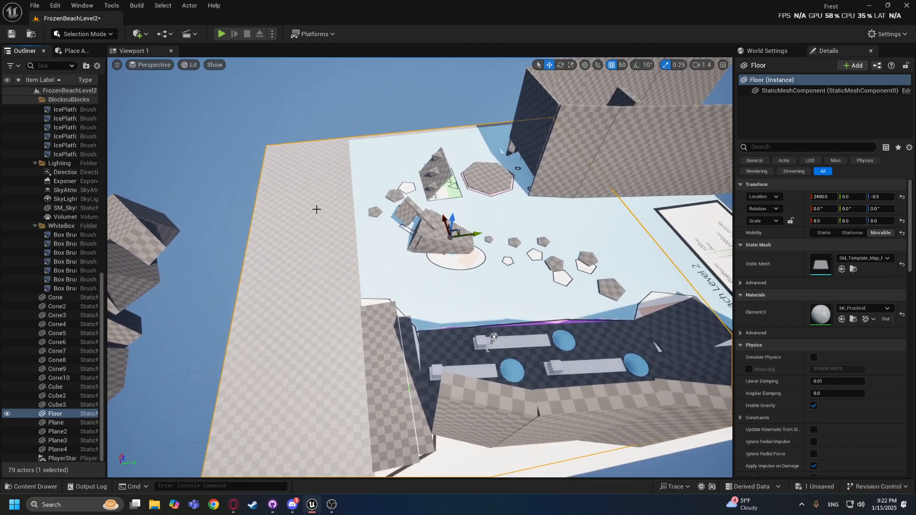
Duplicate the Floor mesh and move the copy along the Y axis to -8000, beneath the rock wall.
{"action": "key", "text": "ctrl+d"}
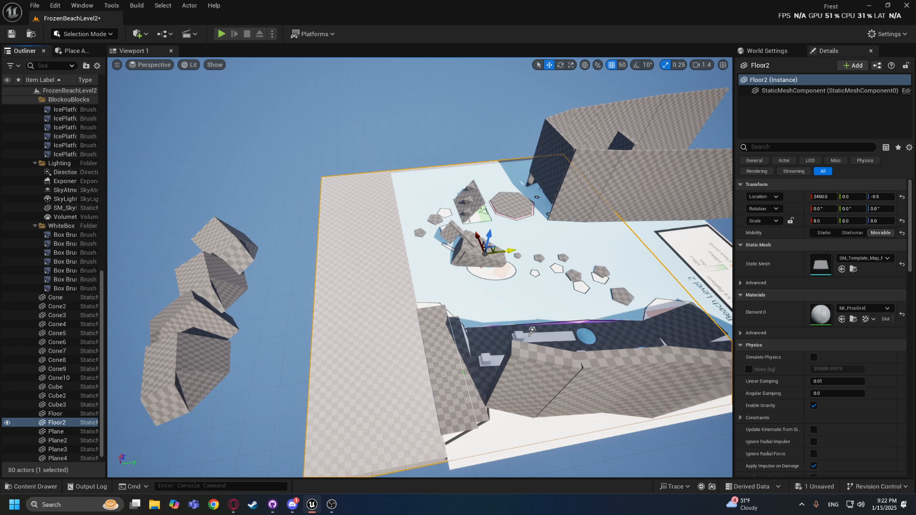
{"action": "left_click_drag", "start_coordinate": [508, 250], "coordinate": [168, 280]}
{"action": "right_click_drag", "start_coordinate": [191, 282], "coordinate": [158, 282]}
{"action": "key", "text": "w"}
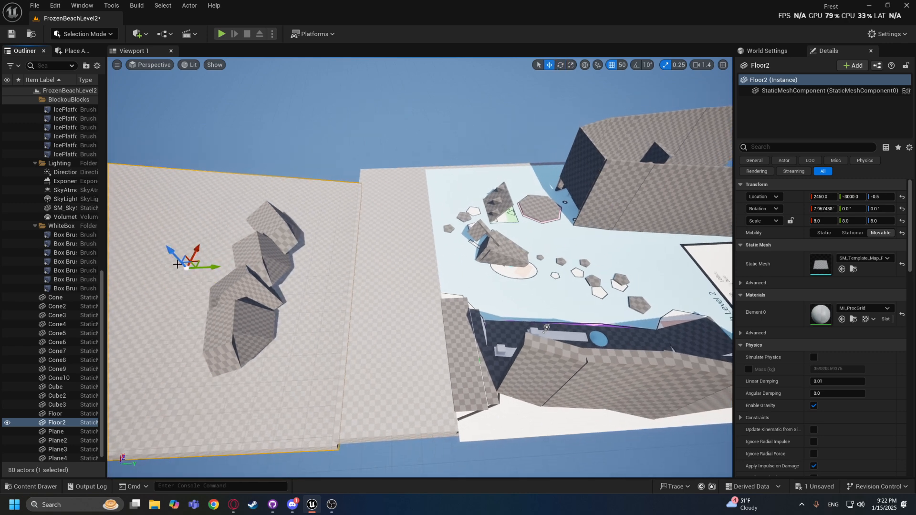
Raise the floor copy to Z 599.5 and shift it to Y -7750 so it covers the rock blocks' bases.
{"action": "left_click_drag", "start_coordinate": [170, 249], "coordinate": [201, 253]}
{"action": "right_click_drag", "start_coordinate": [201, 254], "coordinate": [158, 171]}
{"action": "key", "text": "ctrl+space"}
{"action": "left_click_drag", "start_coordinate": [375, 400], "coordinate": [394, 301]}
{"action": "right_click_drag", "start_coordinate": [394, 301], "coordinate": [321, 228]}
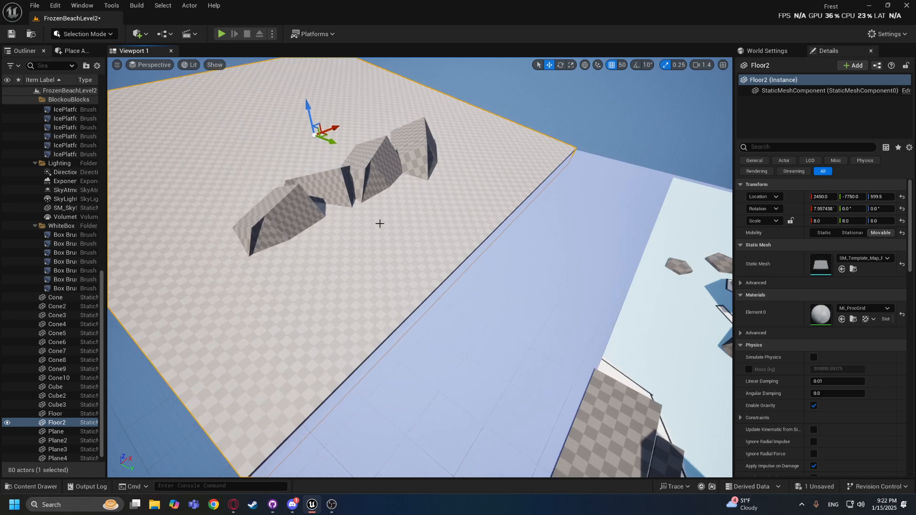
Lift the rock wall's end block, Box Brush39, high above the floor copy and delete it.
{"action": "right_click", "coordinate": [385, 188]}
{"action": "left_click", "coordinate": [413, 145]}
{"action": "mouse_move", "coordinate": [462, 154]}
{"action": "right_mouse_down"}
{"action": "mouse_move", "coordinate": [519, 166]}
{"action": "mouse_move", "coordinate": [432, 199]}
{"action": "right_mouse_up"}
{"action": "left_click", "coordinate": [524, 151]}
{"action": "left_click", "coordinate": [484, 261]}
{"action": "scroll", "coordinate": [485, 261], "scroll_direction": "down", "scroll_amount": 3}
{"action": "key", "text": "e"}
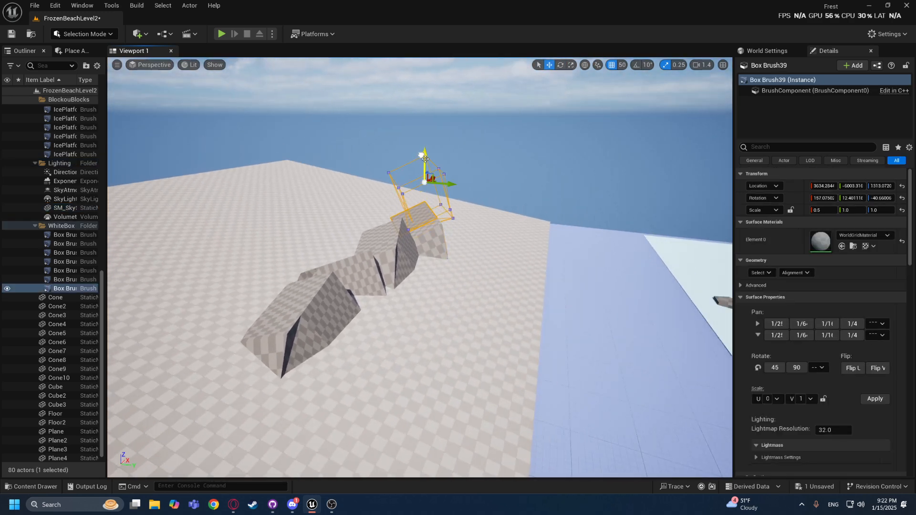
{"action": "mouse_move", "coordinate": [425, 159]}
{"action": "right_mouse_down"}
{"action": "mouse_move", "coordinate": [534, 200]}
{"action": "mouse_move", "coordinate": [496, 167]}
{"action": "mouse_move", "coordinate": [477, 186]}
{"action": "mouse_move", "coordinate": [458, 158]}
{"action": "mouse_move", "coordinate": [432, 170]}
{"action": "right_mouse_up"}
{"action": "key", "text": "w"}
{"action": "key", "text": "Delete"}
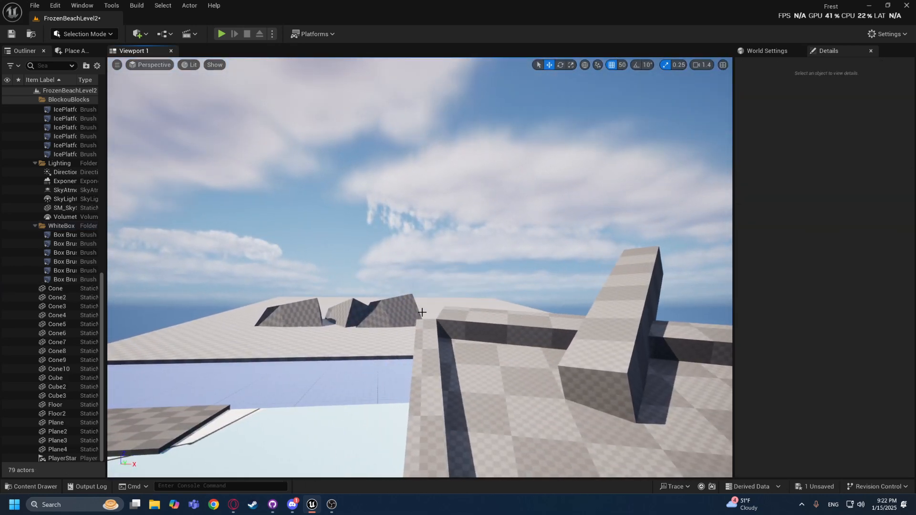
Try lowering Box Brush36, the block at the shortened wall's end, into the floor copy and undo the move.
{"action": "left_click", "coordinate": [414, 306]}
{"action": "left_click_drag", "start_coordinate": [406, 301], "coordinate": [408, 318]}
{"action": "mouse_move", "coordinate": [407, 318]}
{"action": "right_mouse_down"}
{"action": "mouse_move", "coordinate": [501, 310]}
{"action": "mouse_move", "coordinate": [496, 267]}
{"action": "mouse_move", "coordinate": [501, 350]}
{"action": "mouse_move", "coordinate": [517, 321]}
{"action": "right_mouse_up"}
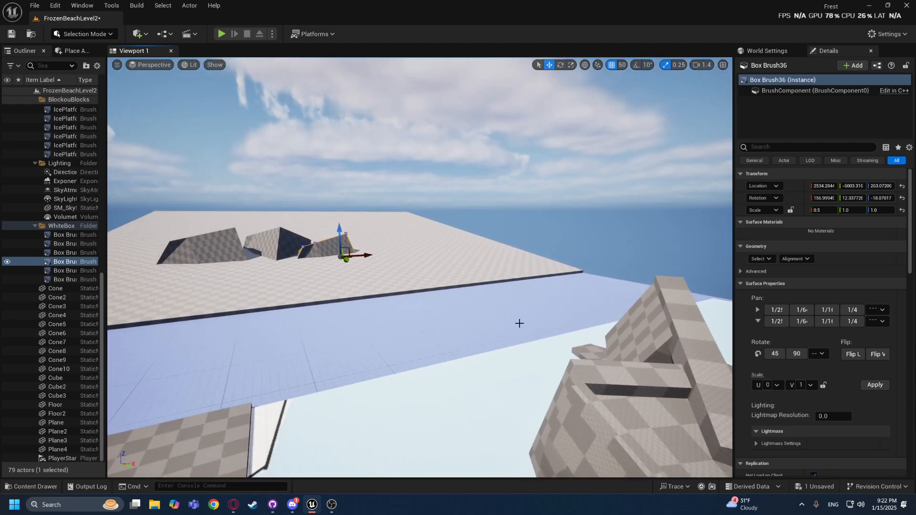
{"action": "key", "text": "ctrl+z"}
{"action": "key", "text": "ctrl+z"}
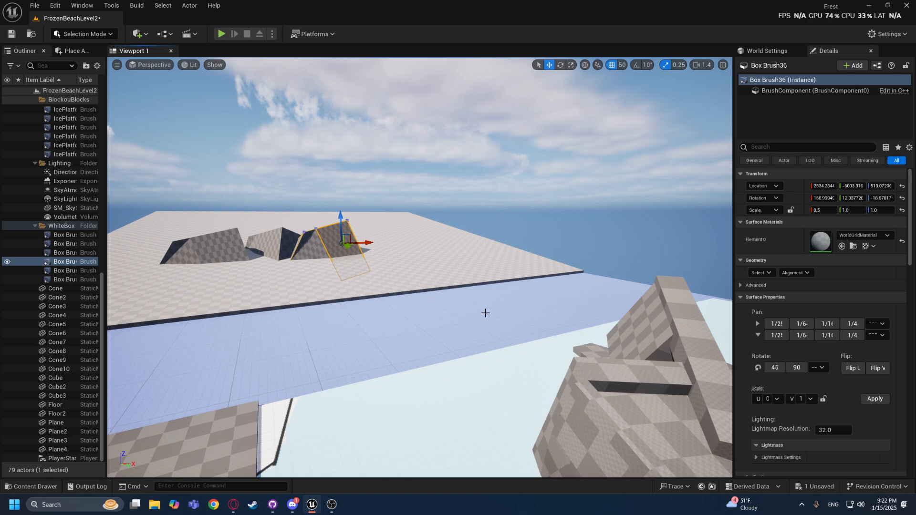
Undo the block deletion, the floor duplication and moves, and the rock wall's relocation.
{"action": "key", "text": "Escape"}
{"action": "key", "text": "ctrl+z"}
{"action": "key", "text": "ctrl+z"}
{"action": "key", "text": "ctrl+z"}
{"action": "key", "text": "ctrl+z"}
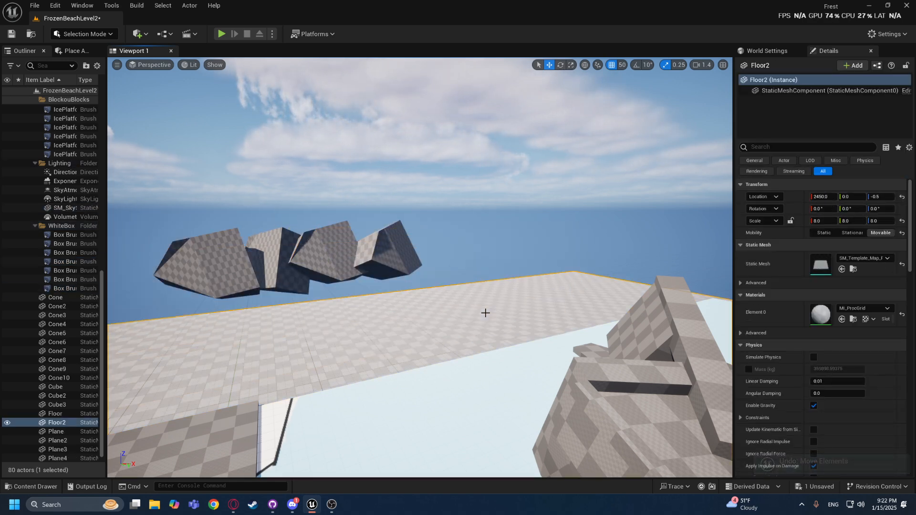
{"action": "key", "text": "ctrl+z"}
{"action": "key", "text": "ctrl+z"}
{"action": "key", "text": "ctrl+z"}
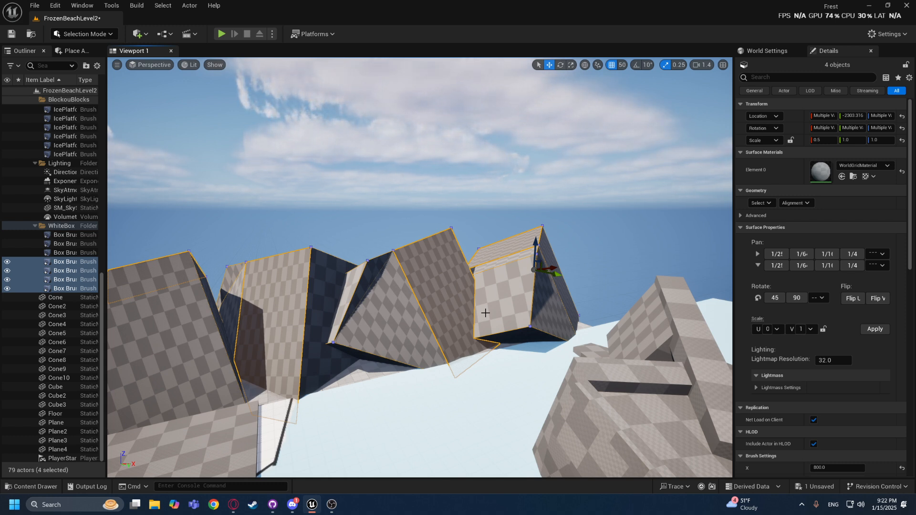
Select Box Brush32 on the boat-shaped structure and look over the structure from several angles.
{"action": "mouse_move", "coordinate": [420, 267]}
{"action": "right_mouse_down"}
{"action": "mouse_move", "coordinate": [458, 324]}
{"action": "mouse_move", "coordinate": [533, 330]}
{"action": "right_mouse_up"}
{"action": "left_click", "coordinate": [533, 286]}
{"action": "left_click", "coordinate": [90, 35]}
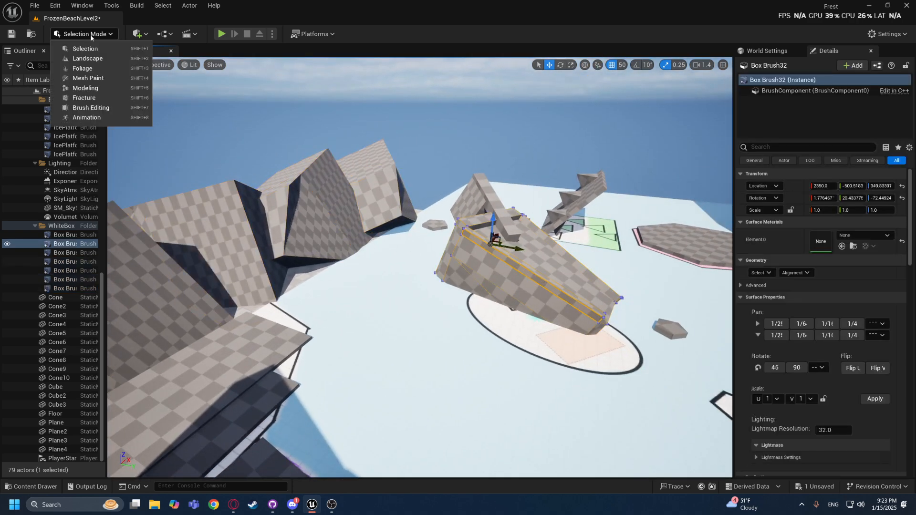
{"action": "mouse_move", "coordinate": [537, 229]}
{"action": "right_mouse_down"}
{"action": "mouse_move", "coordinate": [555, 229]}
{"action": "mouse_move", "coordinate": [541, 271]}
{"action": "mouse_move", "coordinate": [563, 267]}
{"action": "right_mouse_up"}
{"action": "key", "text": "w"}
{"action": "key", "text": "s"}
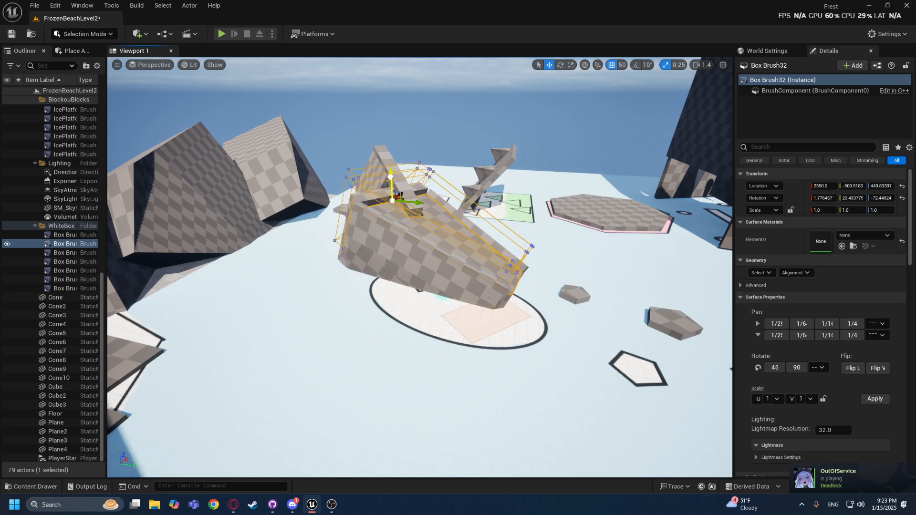
Try moving brushes of the boat-shaped structure, starting with raising Box Brush32 along Z, and undo each move.
{"action": "left_click_drag", "start_coordinate": [390, 119], "coordinate": [390, 119]}
{"action": "right_click_drag", "start_coordinate": [390, 119], "coordinate": [382, 157]}
{"action": "key", "text": "ctrl+z"}
{"action": "key", "text": "a"}
{"action": "mouse_move", "coordinate": [475, 195]}
{"action": "right_mouse_down"}
{"action": "mouse_move", "coordinate": [458, 195]}
{"action": "mouse_move", "coordinate": [465, 225]}
{"action": "mouse_move", "coordinate": [520, 177]}
{"action": "right_mouse_up"}
{"action": "left_click", "coordinate": [476, 194]}
{"action": "key", "text": "s"}
{"action": "left_click_drag", "start_coordinate": [507, 190], "coordinate": [504, 210]}
{"action": "key", "text": "ctrl+z"}
{"action": "right_click_drag", "start_coordinate": [504, 209], "coordinate": [520, 177]}
Examine the pentagonal ice platforms beside their map outlines and select IcePlatform3.
{"action": "key", "text": "w"}
{"action": "key", "text": "w"}
{"action": "key", "text": "w"}
{"action": "key", "text": "w"}
{"action": "right_click_drag", "start_coordinate": [437, 233], "coordinate": [415, 272]}
{"action": "key", "text": "s"}
{"action": "left_click", "coordinate": [442, 270]}
{"action": "right_click_drag", "start_coordinate": [445, 299], "coordinate": [445, 268]}
{"action": "key", "text": "q"}
{"action": "left_click", "coordinate": [409, 208]}
{"action": "mouse_move", "coordinate": [411, 209]}
{"action": "right_mouse_down"}
{"action": "mouse_move", "coordinate": [410, 267]}
{"action": "mouse_move", "coordinate": [410, 200]}
{"action": "mouse_move", "coordinate": [420, 253]}
{"action": "mouse_move", "coordinate": [382, 237]}
{"action": "right_mouse_up"}
{"action": "key", "text": "e"}
{"action": "key", "text": "s"}
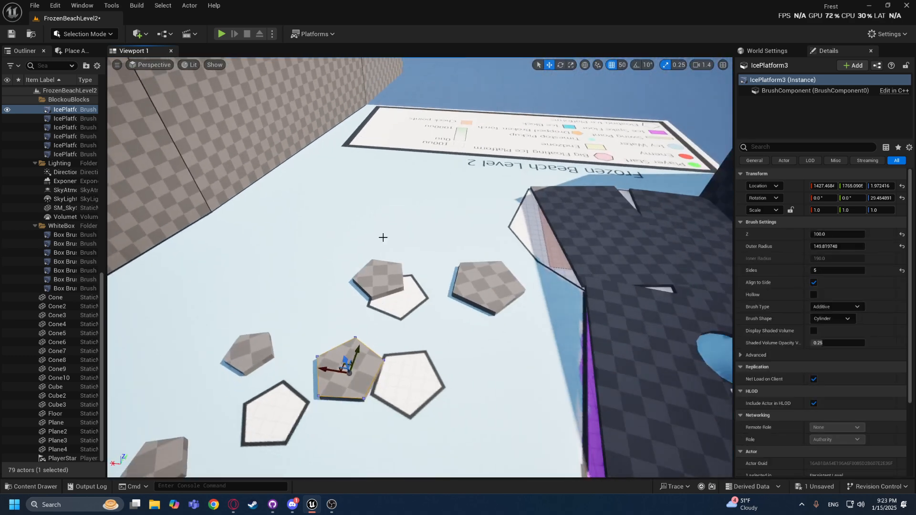
View IcePlatform3 from underneath and switch to brush editing for it.
{"action": "left_click", "coordinate": [333, 365]}
{"action": "key", "text": "w"}
{"action": "right_click_drag", "start_coordinate": [333, 365], "coordinate": [334, 295]}
{"action": "key", "text": "q"}
{"action": "key", "text": "e"}
{"action": "key", "text": "q"}
{"action": "mouse_move", "coordinate": [353, 380]}
{"action": "right_mouse_down"}
{"action": "mouse_move", "coordinate": [353, 444]}
{"action": "mouse_move", "coordinate": [353, 380]}
{"action": "right_mouse_up"}
{"action": "key", "text": "w"}
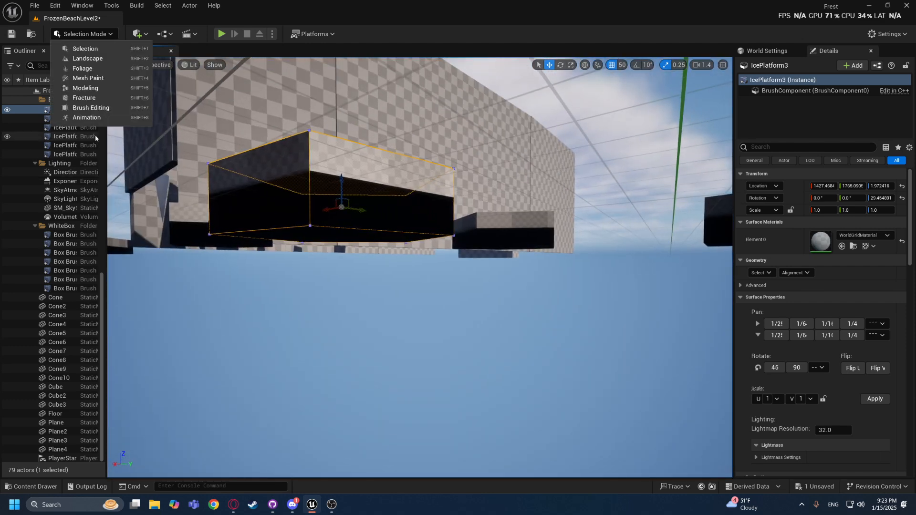
{"action": "left_click", "coordinate": [97, 111]}
Stretch IcePlatform3 downward by its bottom face into a tall pentagonal pillar.
{"action": "key", "text": "w"}
{"action": "mouse_move", "coordinate": [341, 151]}
{"action": "right_mouse_down"}
{"action": "mouse_move", "coordinate": [341, 215]}
{"action": "mouse_move", "coordinate": [341, 138]}
{"action": "right_mouse_up"}
{"action": "left_click", "coordinate": [329, 117]}
{"action": "key", "text": "s"}
{"action": "left_click_drag", "start_coordinate": [376, 390], "coordinate": [385, 394]}
{"action": "mouse_move", "coordinate": [385, 394]}
{"action": "right_mouse_down"}
{"action": "mouse_move", "coordinate": [385, 429]}
{"action": "mouse_move", "coordinate": [401, 420]}
{"action": "mouse_move", "coordinate": [415, 363]}
{"action": "mouse_move", "coordinate": [434, 358]}
{"action": "mouse_move", "coordinate": [385, 410]}
{"action": "mouse_move", "coordinate": [406, 449]}
{"action": "mouse_move", "coordinate": [431, 382]}
{"action": "mouse_move", "coordinate": [396, 382]}
{"action": "mouse_move", "coordinate": [396, 401]}
{"action": "mouse_move", "coordinate": [406, 361]}
{"action": "right_mouse_up"}
{"action": "key", "text": "q"}
{"action": "key", "text": "s"}
{"action": "key", "text": "e"}
{"action": "key", "text": "s"}
Leave brush editing and raise the stretched IcePlatform3 pillar along the Z axis to about 1252.
{"action": "left_click", "coordinate": [90, 34]}
{"action": "left_click", "coordinate": [108, 55]}
{"action": "left_click", "coordinate": [90, 34]}
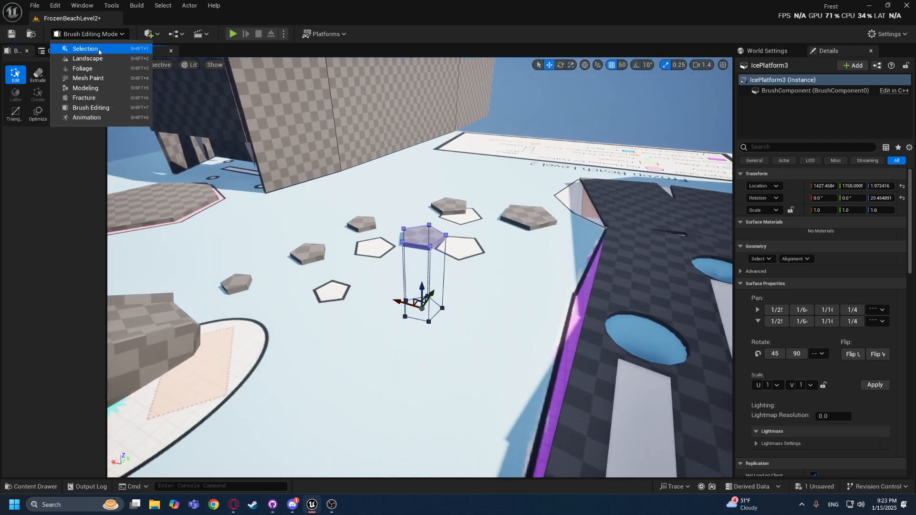
{"action": "left_click", "coordinate": [82, 49]}
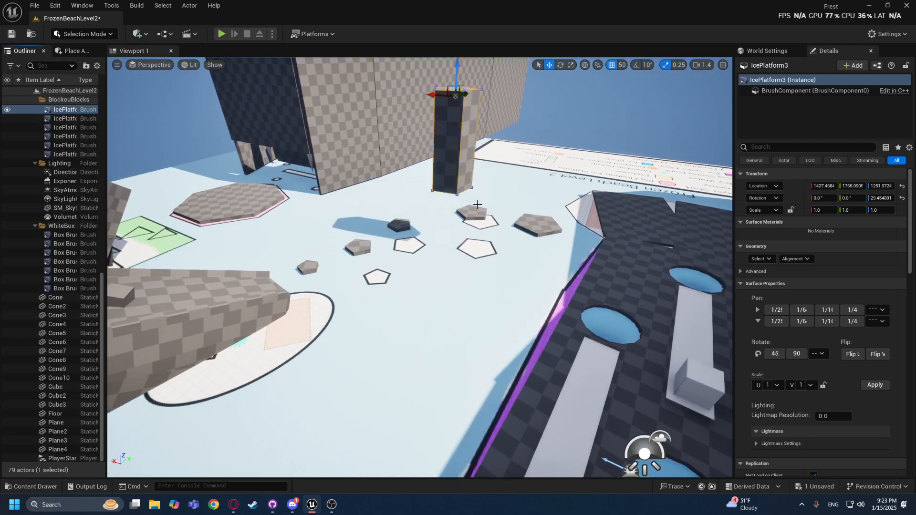
{"action": "key", "text": "w"}
{"action": "right_click_drag", "start_coordinate": [478, 205], "coordinate": [520, 182]}
{"action": "key", "text": "s"}
Raise IcePlatform2 along the Z axis to about 952.
{"action": "left_click", "coordinate": [420, 299]}
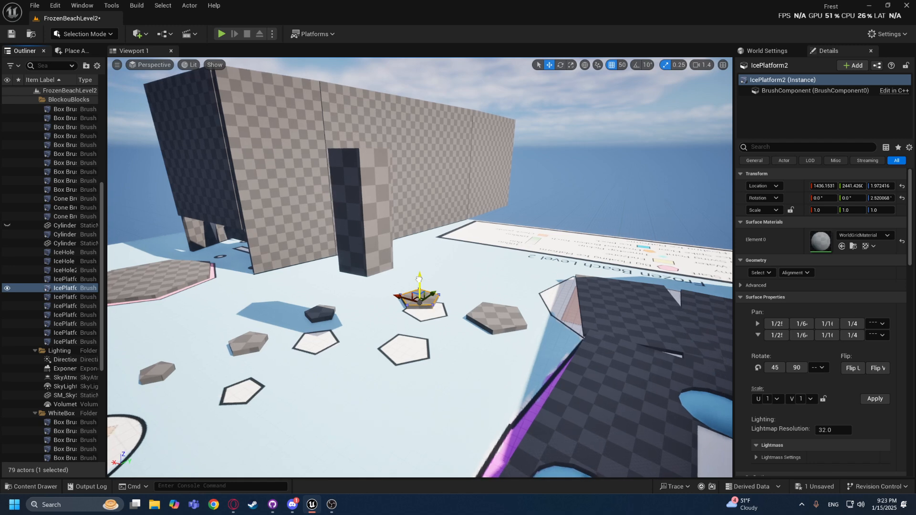
{"action": "left_click_drag", "start_coordinate": [434, 169], "coordinate": [434, 169]}
{"action": "mouse_move", "coordinate": [419, 198]}
{"action": "right_mouse_down"}
{"action": "mouse_move", "coordinate": [353, 181]}
{"action": "mouse_move", "coordinate": [406, 190]}
{"action": "right_mouse_up"}
{"action": "key", "text": "w"}
{"action": "key", "text": "d"}
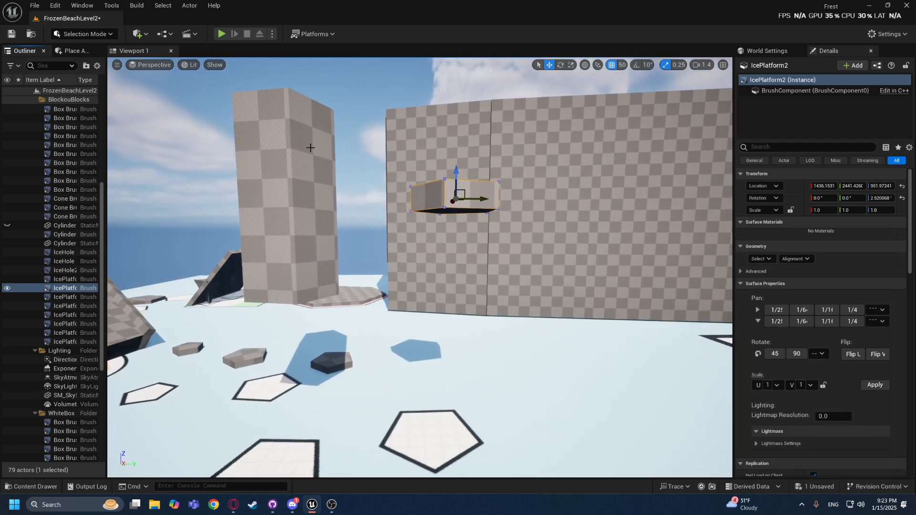
Select the tall IcePlatform3 pillar and compare it with the raised platform beside it.
{"action": "left_click", "coordinate": [291, 128]}
{"action": "right_click_drag", "start_coordinate": [291, 128], "coordinate": [313, 145]}
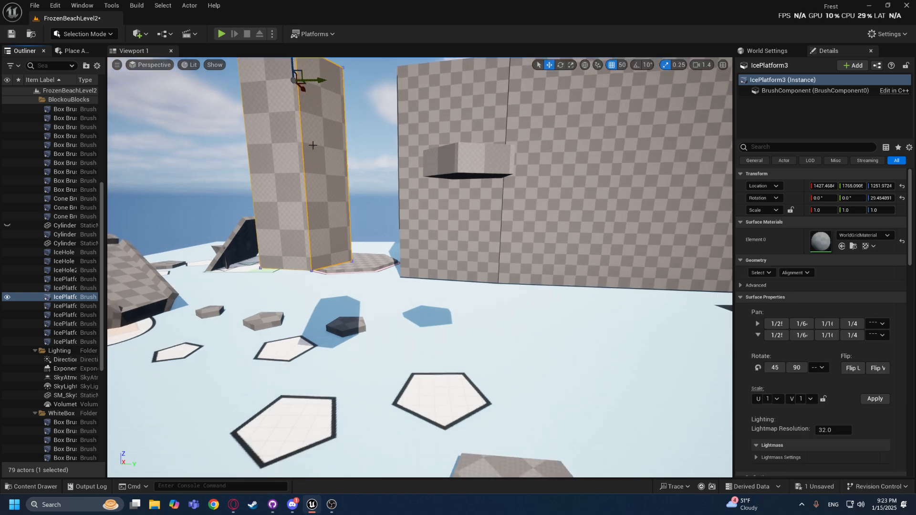
{"action": "right_click_drag", "start_coordinate": [409, 332], "coordinate": [401, 322]}
{"action": "key", "text": "s"}
{"action": "key", "text": "a"}
Undo the raising of both ice platforms and the stretching of IcePlatform3.
{"action": "key", "text": "ctrl+z"}
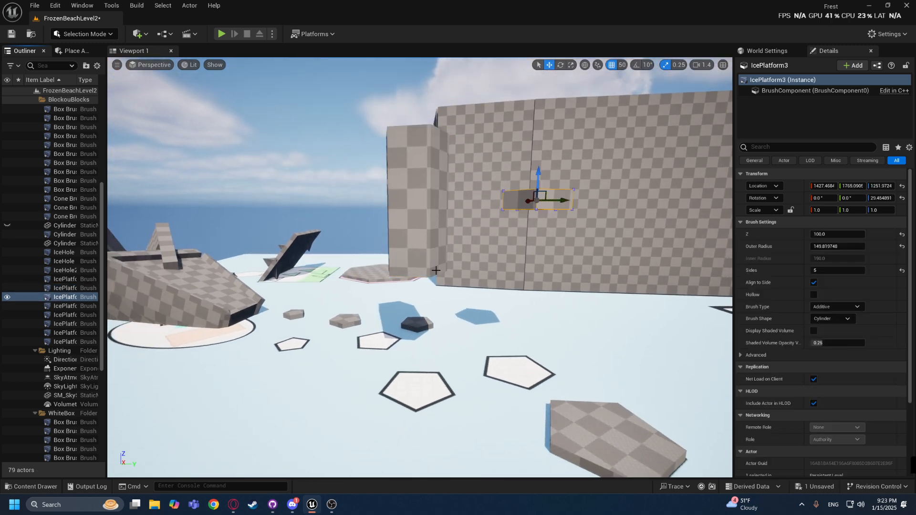
{"action": "key", "text": "ctrl+z"}
{"action": "key", "text": "ctrl+z"}
{"action": "key", "text": "ctrl+z"}
{"action": "key", "text": "ctrl+z"}
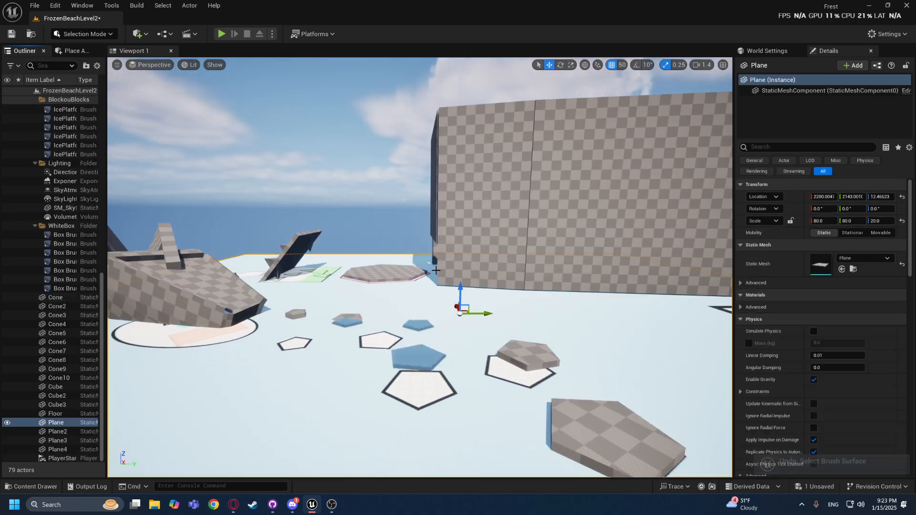
Select Box Brush17, the end wall of the large building, try scaling it and undo the change.
{"action": "key", "text": "w"}
{"action": "mouse_move", "coordinate": [509, 146]}
{"action": "right_mouse_down"}
{"action": "mouse_move", "coordinate": [509, 115]}
{"action": "mouse_move", "coordinate": [539, 110]}
{"action": "mouse_move", "coordinate": [499, 143]}
{"action": "right_mouse_up"}
{"action": "key", "text": "a"}
{"action": "left_click", "coordinate": [499, 288]}
{"action": "right_click_drag", "start_coordinate": [499, 289], "coordinate": [499, 334]}
{"action": "key", "text": "s"}
{"action": "key", "text": "r"}
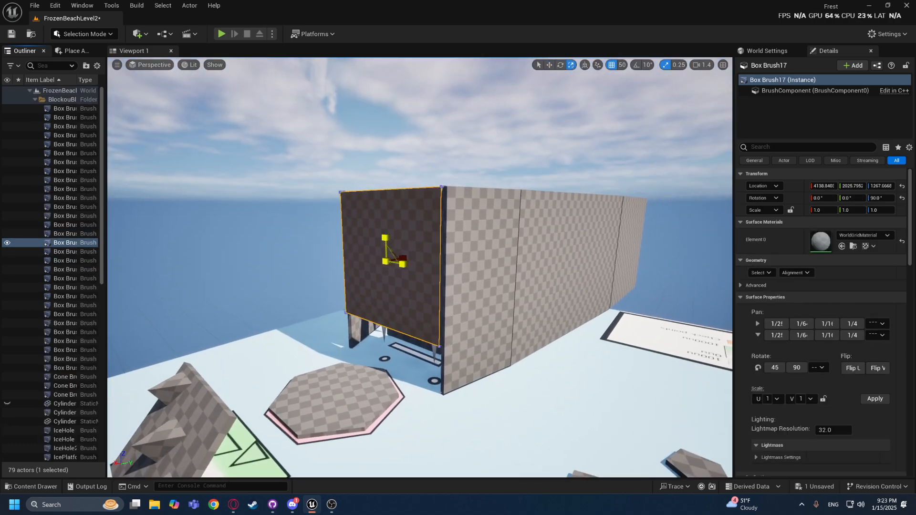
{"action": "left_click_drag", "start_coordinate": [395, 253], "coordinate": [419, 274]}
{"action": "key", "text": "ctrl+z"}
Select Box Brush32 on the boat-shaped structure and examine it from below and above.
{"action": "mouse_move", "coordinate": [419, 274]}
{"action": "right_mouse_down"}
{"action": "mouse_move", "coordinate": [419, 207]}
{"action": "mouse_move", "coordinate": [432, 315]}
{"action": "mouse_move", "coordinate": [534, 329]}
{"action": "mouse_move", "coordinate": [463, 281]}
{"action": "mouse_move", "coordinate": [420, 190]}
{"action": "mouse_move", "coordinate": [401, 201]}
{"action": "mouse_move", "coordinate": [449, 229]}
{"action": "mouse_move", "coordinate": [401, 246]}
{"action": "right_mouse_up"}
{"action": "key", "text": "e"}
{"action": "key", "text": "w"}
{"action": "key", "text": "w"}
{"action": "key", "text": "s"}
{"action": "left_click", "coordinate": [401, 246]}
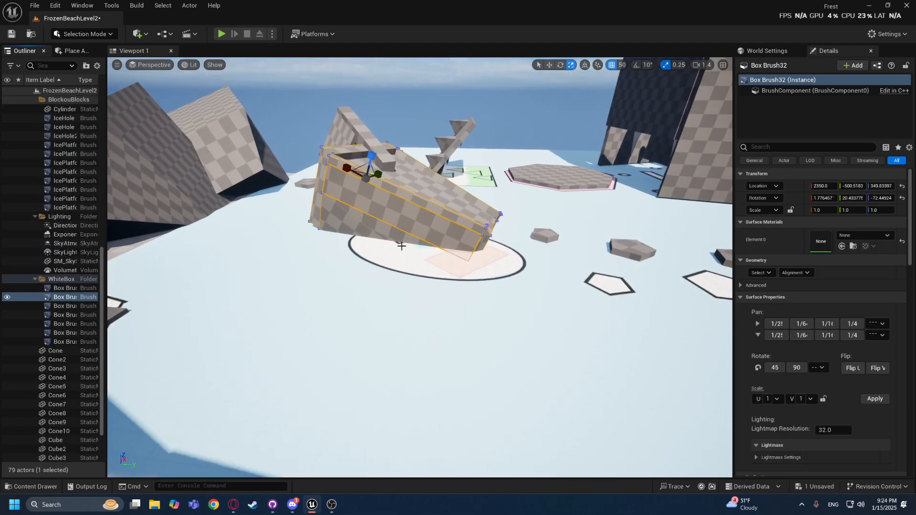
{"action": "key", "text": "w"}
{"action": "right_click_drag", "start_coordinate": [469, 252], "coordinate": [469, 201]}
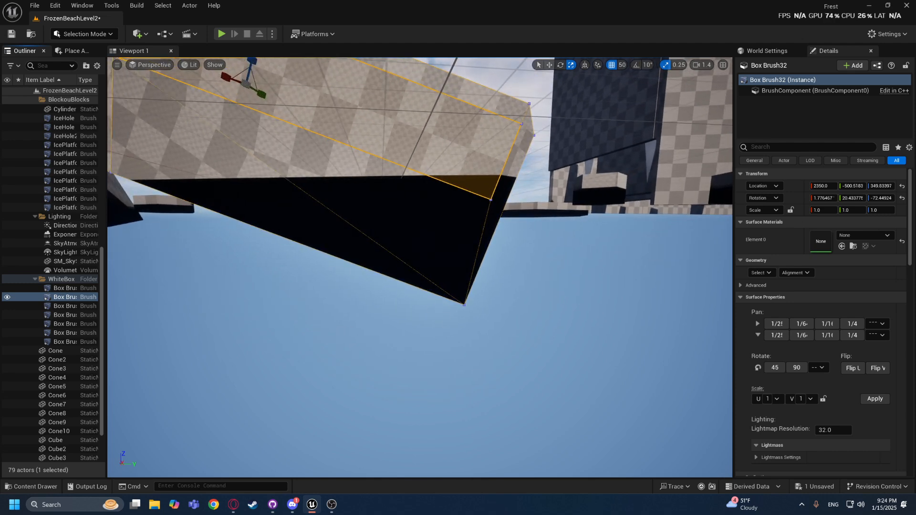
{"action": "key", "text": "s"}
{"action": "mouse_move", "coordinate": [469, 201]}
{"action": "right_mouse_down"}
{"action": "mouse_move", "coordinate": [458, 229]}
{"action": "mouse_move", "coordinate": [419, 267]}
{"action": "right_mouse_up"}
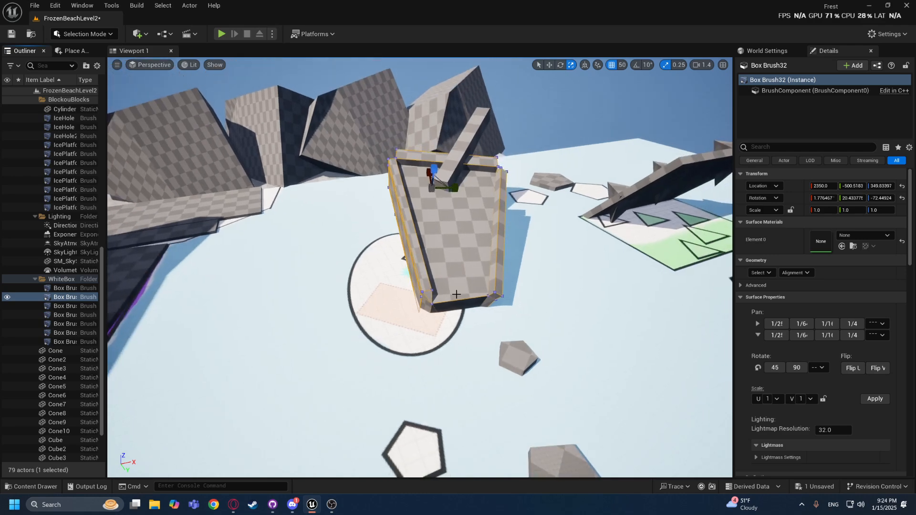
Select Box Brush37 in the rock wall and examine the wall behind the boat-shaped structure.
{"action": "mouse_move", "coordinate": [456, 294]}
{"action": "right_mouse_down"}
{"action": "mouse_move", "coordinate": [420, 258]}
{"action": "mouse_move", "coordinate": [422, 272]}
{"action": "mouse_move", "coordinate": [392, 291]}
{"action": "mouse_move", "coordinate": [420, 229]}
{"action": "mouse_move", "coordinate": [411, 258]}
{"action": "mouse_move", "coordinate": [415, 305]}
{"action": "mouse_move", "coordinate": [391, 258]}
{"action": "mouse_move", "coordinate": [443, 293]}
{"action": "mouse_move", "coordinate": [362, 277]}
{"action": "mouse_move", "coordinate": [411, 275]}
{"action": "mouse_move", "coordinate": [363, 257]}
{"action": "mouse_move", "coordinate": [344, 315]}
{"action": "mouse_move", "coordinate": [391, 229]}
{"action": "mouse_move", "coordinate": [392, 238]}
{"action": "mouse_move", "coordinate": [396, 181]}
{"action": "mouse_move", "coordinate": [382, 162]}
{"action": "mouse_move", "coordinate": [420, 110]}
{"action": "mouse_move", "coordinate": [405, 224]}
{"action": "mouse_move", "coordinate": [382, 241]}
{"action": "right_mouse_up"}
{"action": "left_click", "coordinate": [422, 272]}
{"action": "key", "text": "w"}
{"action": "key", "text": "w"}
{"action": "key", "text": "e"}
{"action": "left_click", "coordinate": [391, 215]}
{"action": "key", "text": "w"}
{"action": "key", "text": "s"}
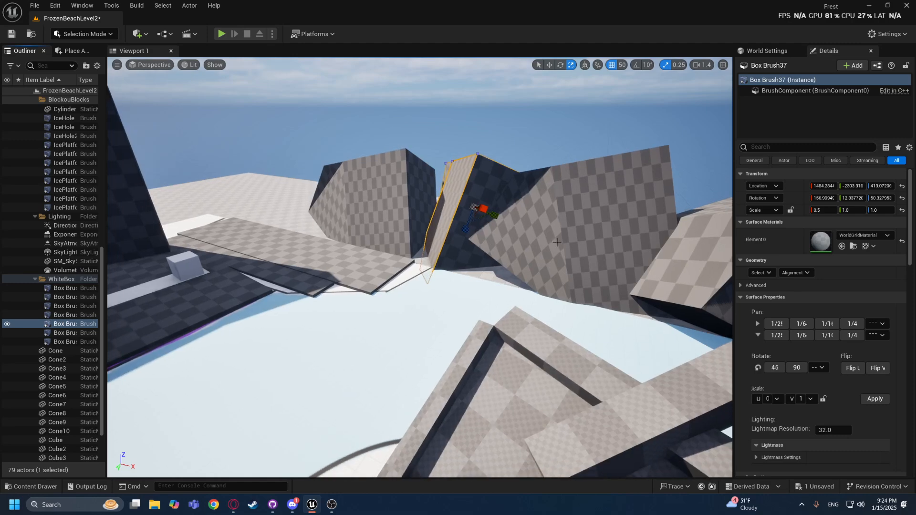
{"action": "mouse_move", "coordinate": [556, 239]}
{"action": "right_mouse_down"}
{"action": "mouse_move", "coordinate": [677, 249]}
{"action": "mouse_move", "coordinate": [620, 306]}
{"action": "mouse_move", "coordinate": [563, 219]}
{"action": "mouse_move", "coordinate": [601, 172]}
{"action": "mouse_move", "coordinate": [611, 267]}
{"action": "mouse_move", "coordinate": [444, 329]}
{"action": "right_mouse_up"}
{"action": "key", "text": "w"}
{"action": "key", "text": "s"}
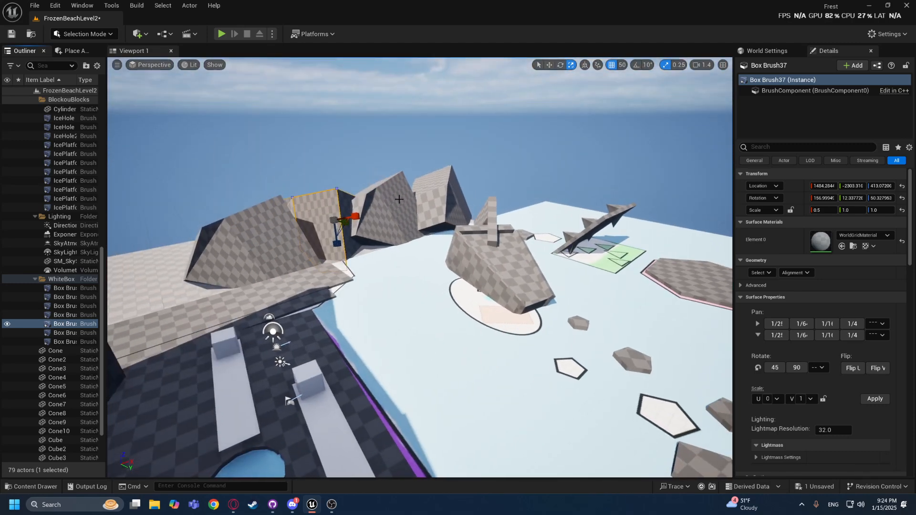
Select IcePlatform5 among the pentagonal ice platforms, try raising it along the Z axis and undo the move.
{"action": "right_click_drag", "start_coordinate": [534, 358], "coordinate": [620, 362]}
{"action": "left_click", "coordinate": [522, 325]}
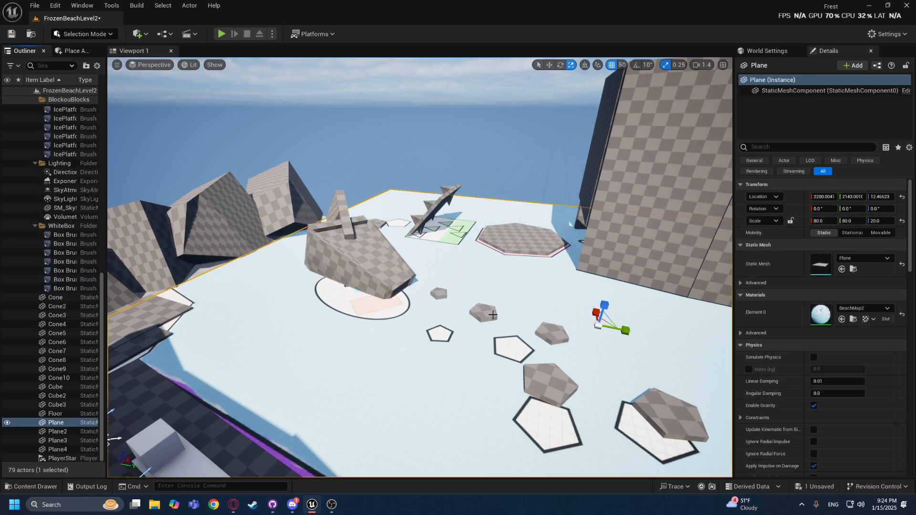
{"action": "left_click", "coordinate": [477, 327]}
{"action": "right_click_drag", "start_coordinate": [477, 327], "coordinate": [611, 363]}
{"action": "key", "text": "w"}
{"action": "right_click_drag", "start_coordinate": [389, 243], "coordinate": [390, 244]}
{"action": "key", "text": "w"}
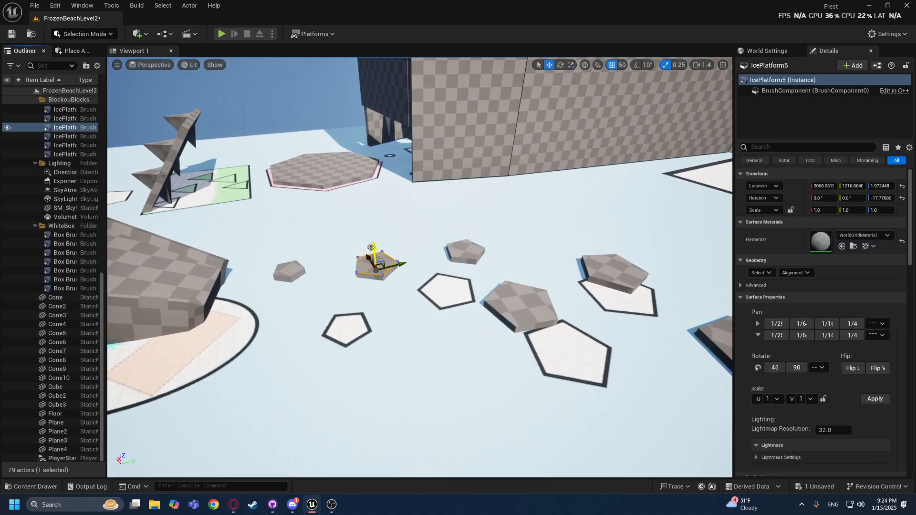
{"action": "left_click_drag", "start_coordinate": [364, 216], "coordinate": [365, 215]}
{"action": "key", "text": "ctrl+z"}
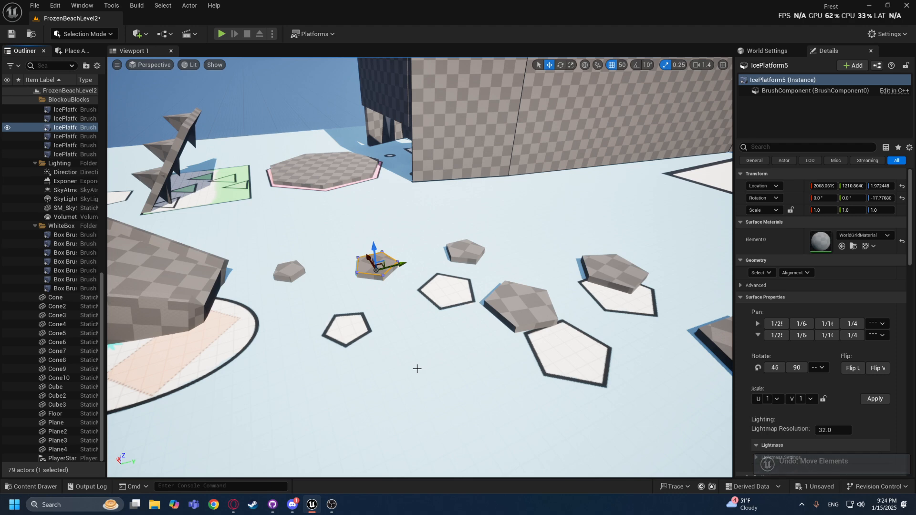
Select Box Brush32 again and inspect the boat-shaped structure's rim up close.
{"action": "right_click_drag", "start_coordinate": [417, 368], "coordinate": [386, 324]}
{"action": "left_click", "coordinate": [391, 252]}
{"action": "mouse_move", "coordinate": [474, 219]}
{"action": "right_mouse_down"}
{"action": "mouse_move", "coordinate": [463, 219]}
{"action": "mouse_move", "coordinate": [496, 227]}
{"action": "mouse_move", "coordinate": [482, 196]}
{"action": "mouse_move", "coordinate": [448, 181]}
{"action": "mouse_move", "coordinate": [430, 186]}
{"action": "mouse_move", "coordinate": [478, 220]}
{"action": "right_mouse_up"}
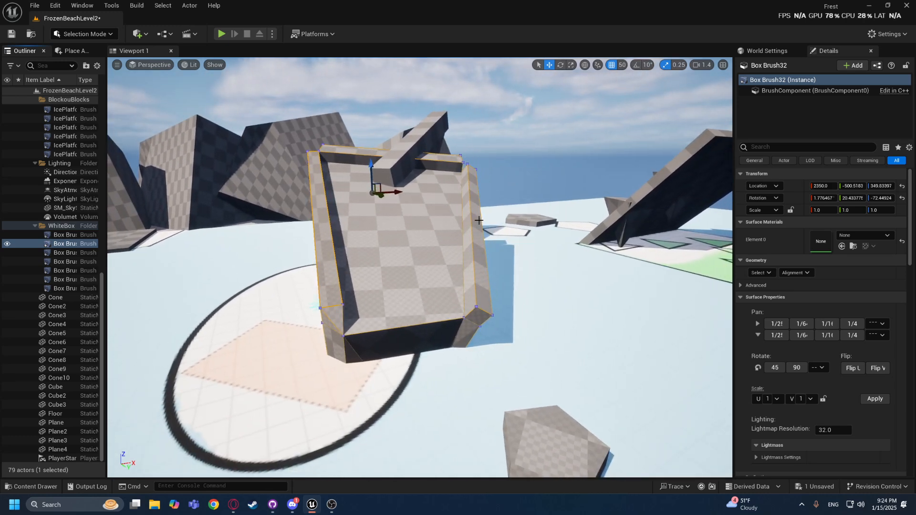
{"action": "right_click_drag", "start_coordinate": [478, 220], "coordinate": [306, 249]}
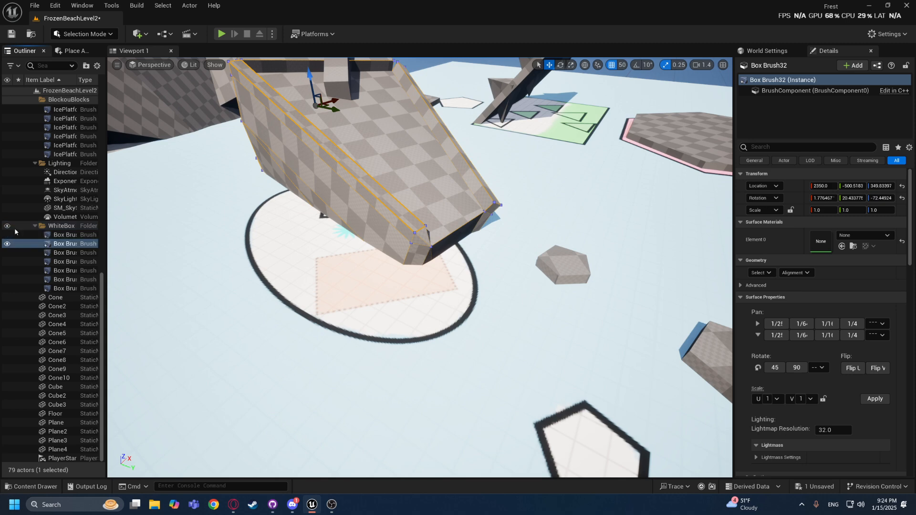
Unhide the Cylinder mesh inside the boat-shaped structure and select it.
{"action": "scroll", "coordinate": [15, 231], "scroll_direction": "up", "scroll_amount": 6}
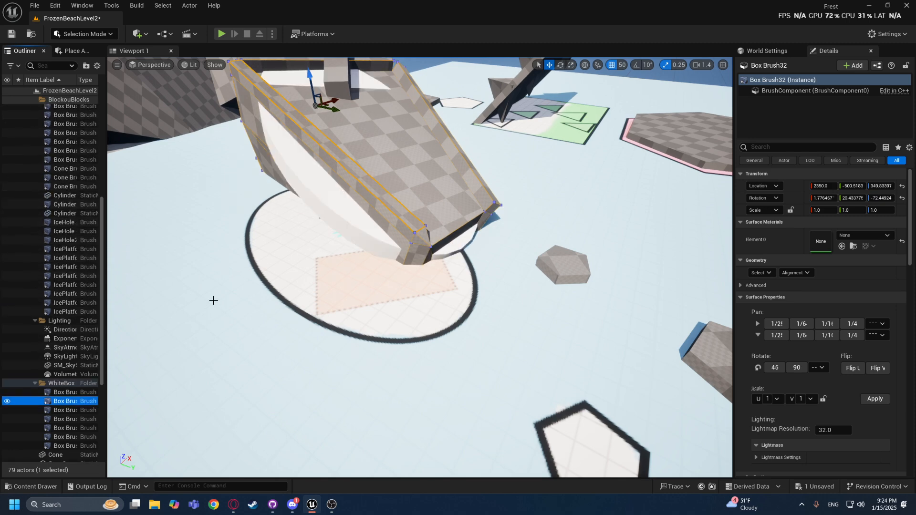
{"action": "left_click", "coordinate": [327, 198]}
{"action": "right_click_drag", "start_coordinate": [331, 203], "coordinate": [348, 174]}
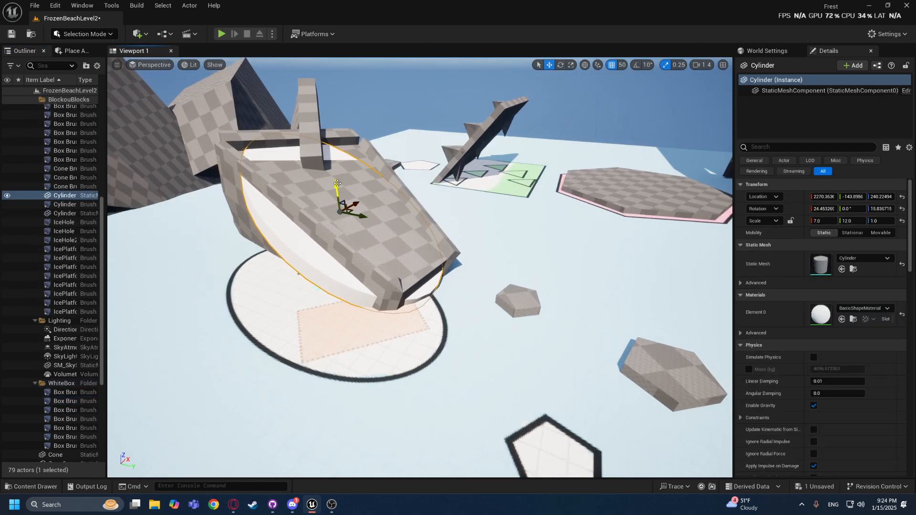
Try raising the Cylinder mesh inside the boat-shaped structure and undo the move.
{"action": "left_click_drag", "start_coordinate": [337, 192], "coordinate": [329, 141]}
{"action": "key", "text": "ctrl+z"}
Select Box Brush32 in the boat-shaped structure and examine the structure and its surroundings from several sides.
{"action": "left_click", "coordinate": [374, 210]}
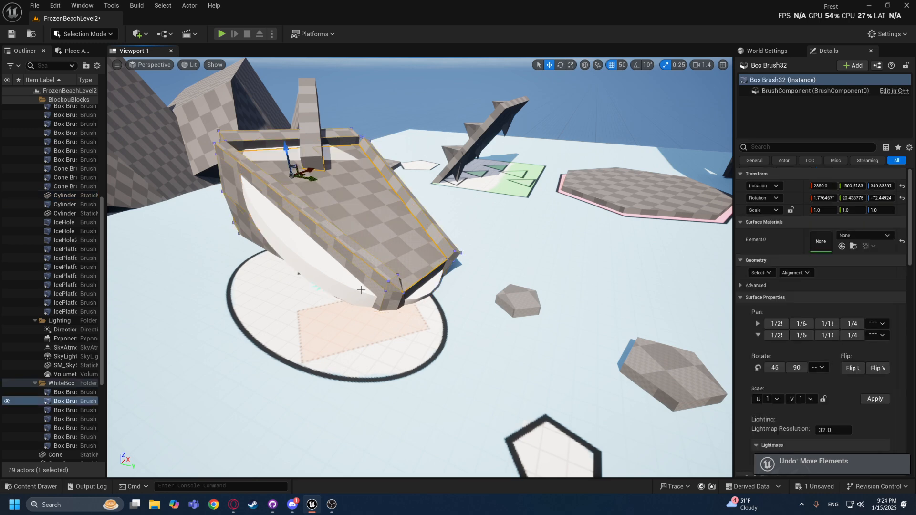
{"action": "right_click_drag", "start_coordinate": [360, 290], "coordinate": [328, 193]}
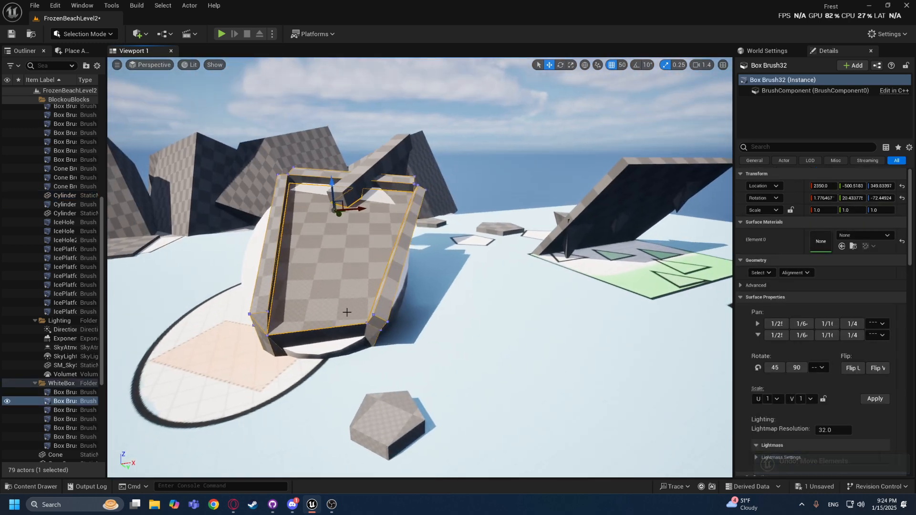
{"action": "mouse_move", "coordinate": [319, 382]}
{"action": "right_mouse_down"}
{"action": "mouse_move", "coordinate": [325, 286]}
{"action": "mouse_move", "coordinate": [406, 434]}
{"action": "mouse_move", "coordinate": [443, 420]}
{"action": "mouse_move", "coordinate": [462, 396]}
{"action": "mouse_move", "coordinate": [321, 372]}
{"action": "right_mouse_up"}
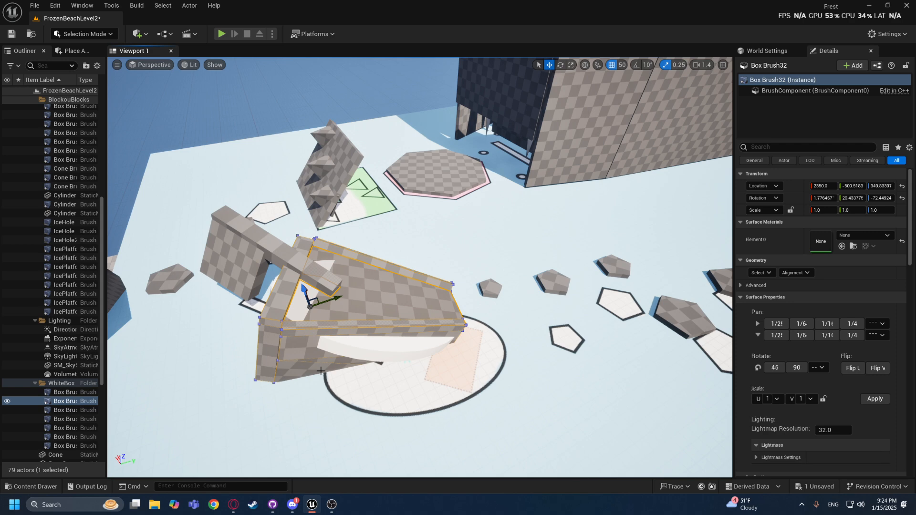
{"action": "mouse_move", "coordinate": [311, 228]}
{"action": "right_mouse_down"}
{"action": "mouse_move", "coordinate": [363, 205]}
{"action": "mouse_move", "coordinate": [415, 248]}
{"action": "mouse_move", "coordinate": [454, 232]}
{"action": "mouse_move", "coordinate": [415, 272]}
{"action": "mouse_move", "coordinate": [444, 262]}
{"action": "right_mouse_up"}
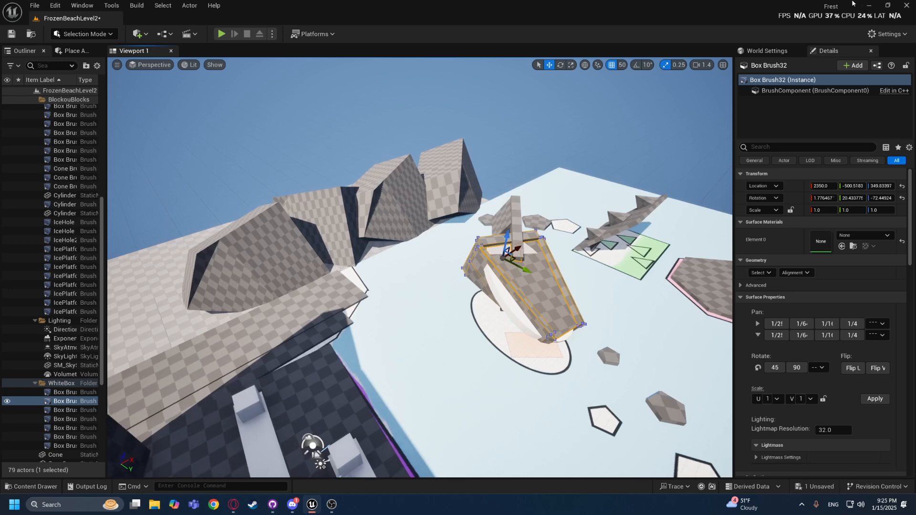
Switch to the Opera browser and bring up the reference image of a robot in a grey hall with a staircase.
{"action": "left_click", "coordinate": [873, 4]}
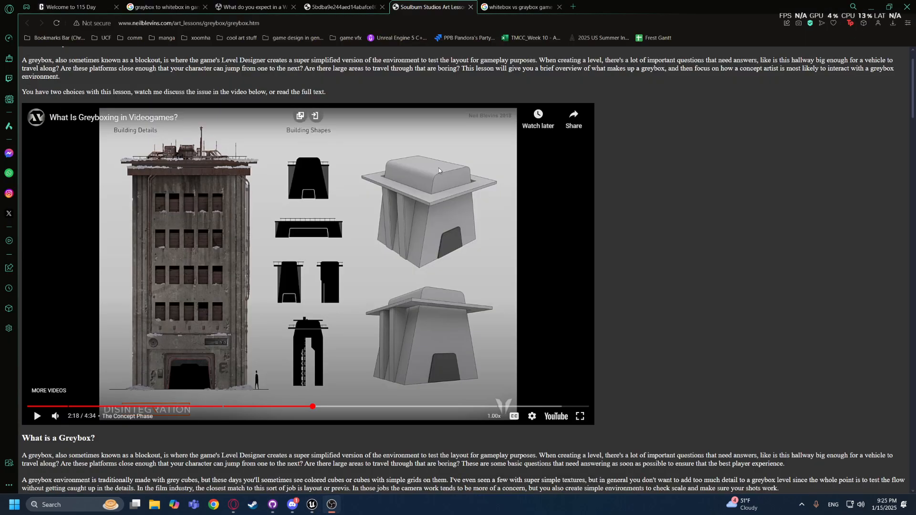
{"action": "left_click", "coordinate": [497, 8]}
{"action": "left_click", "coordinate": [350, 4]}
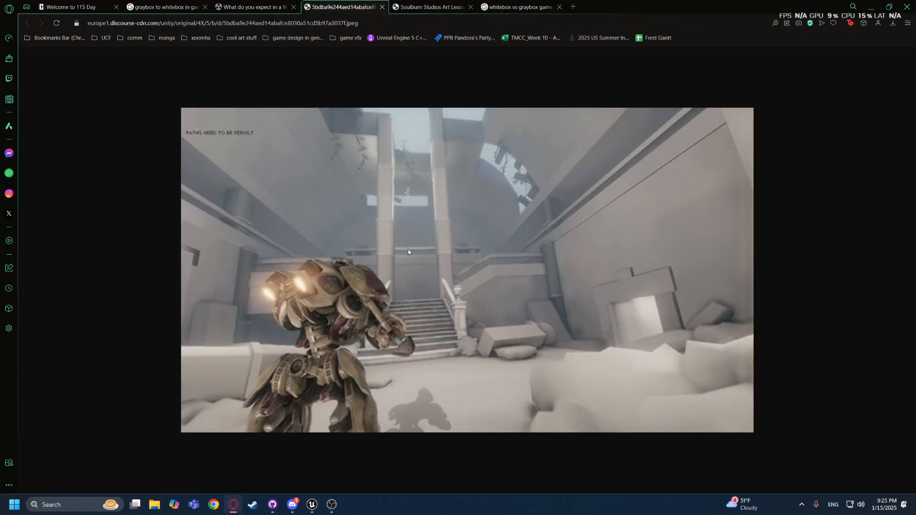